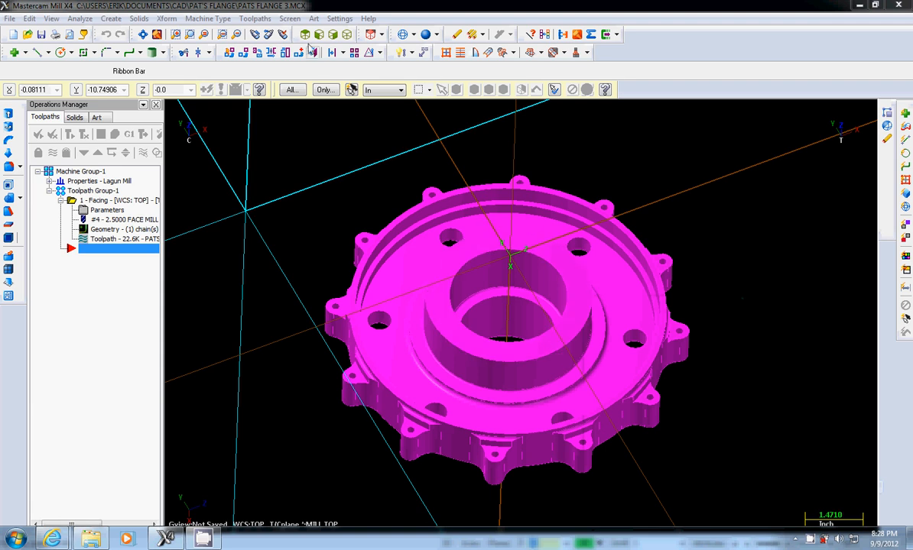
# Start a 2D Contour toolpath and restrict the chaining to the C-plane.
pyautogui.click(257, 19)
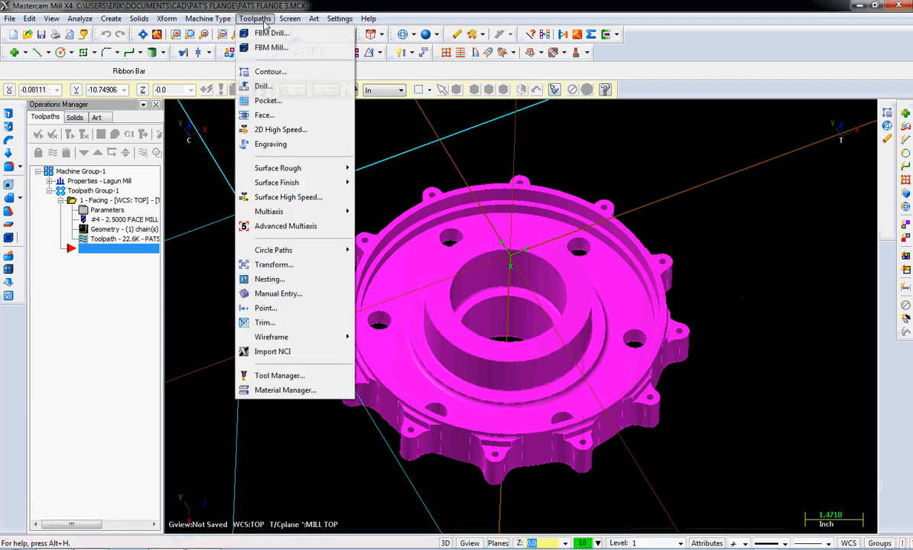
pyautogui.click(271, 72)
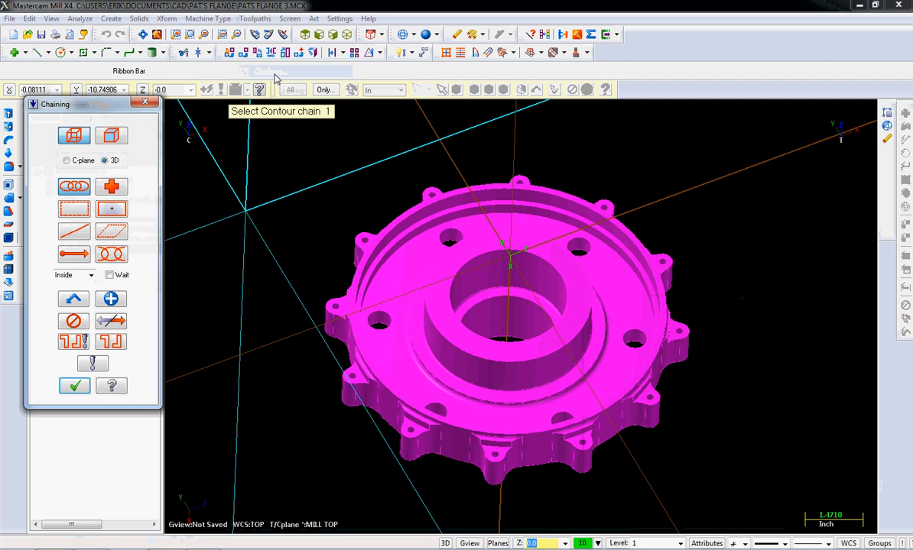
pyautogui.click(84, 160)
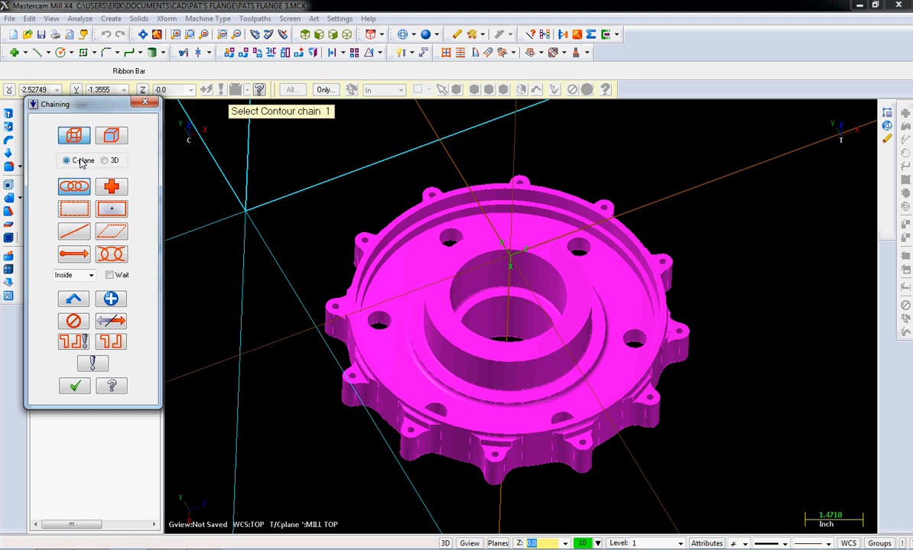
# Chain the flange's scalloped lower outer edge and accept it as the contour geometry.
pyautogui.scroll(8, 81, 162)
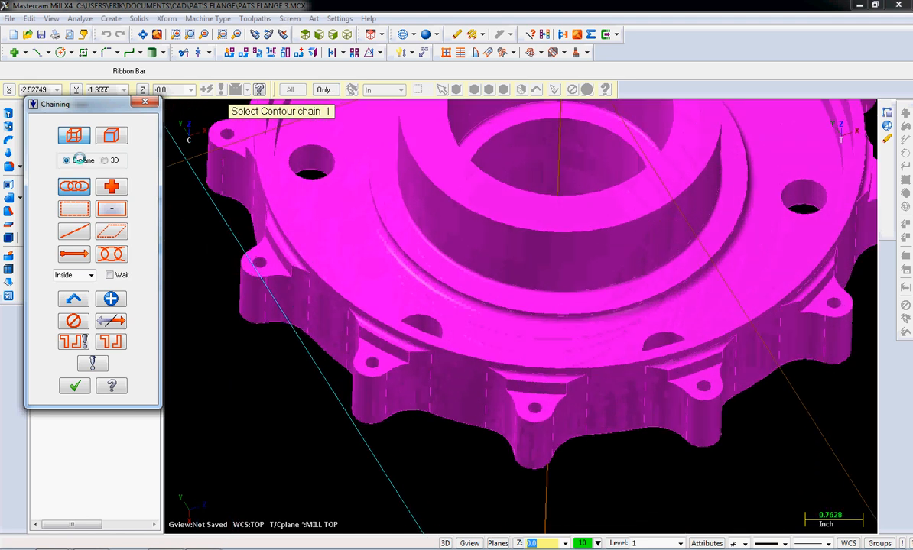
pyautogui.scroll(8, 82, 162)
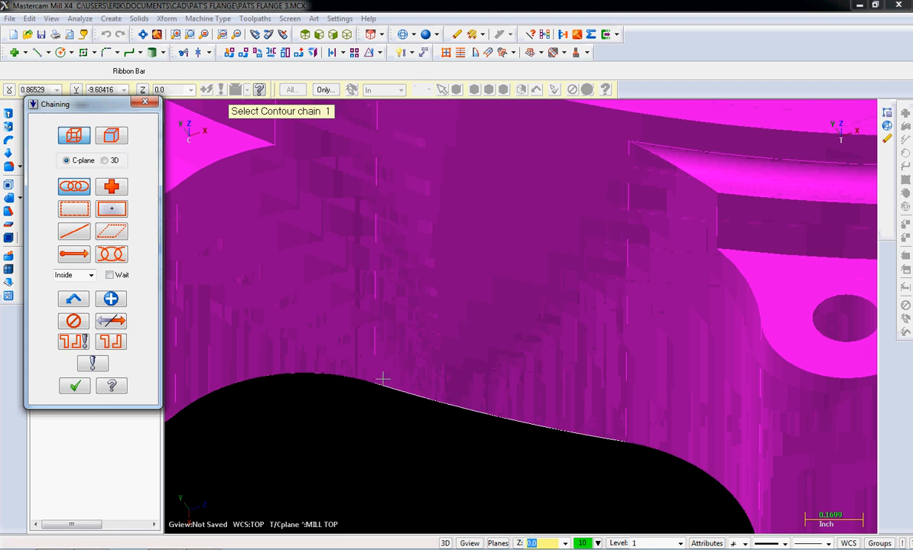
pyautogui.click(606, 442)
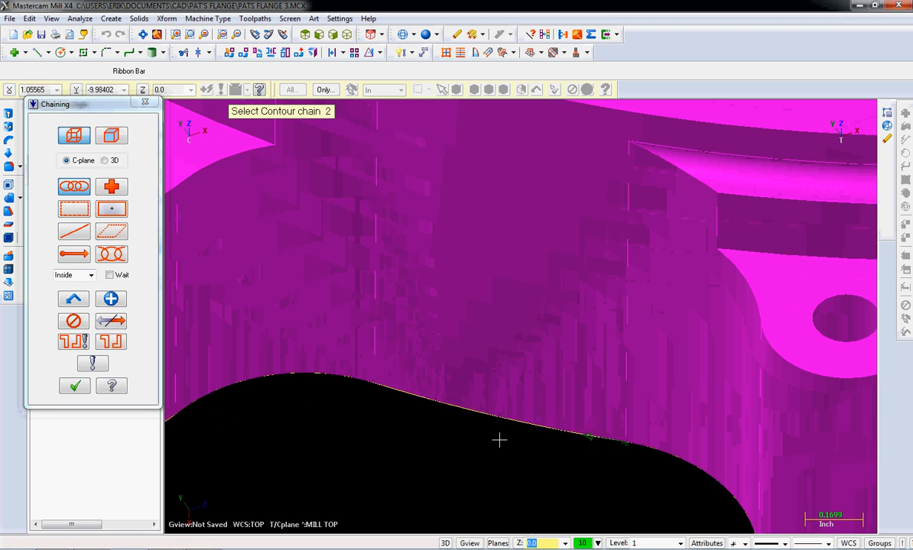
pyautogui.scroll(-8, 499, 439)
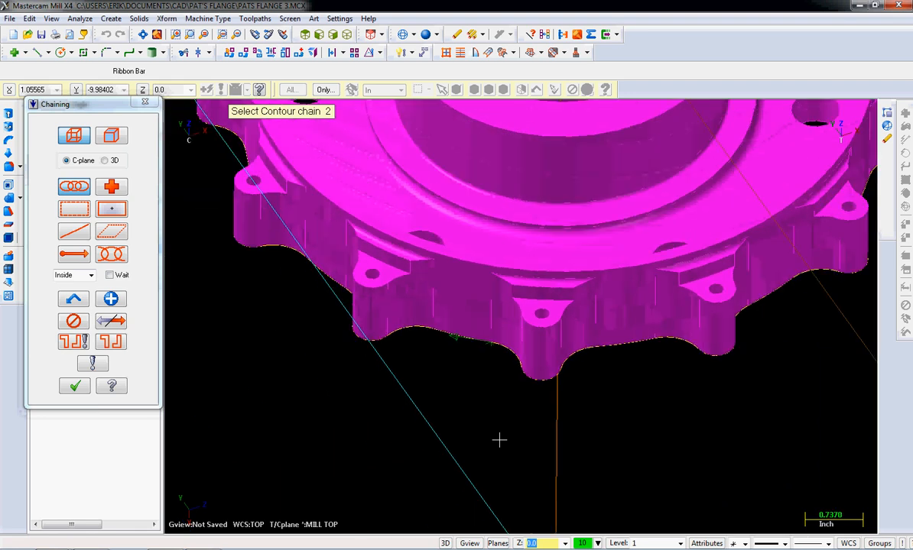
pyautogui.scroll(-5, 498, 439)
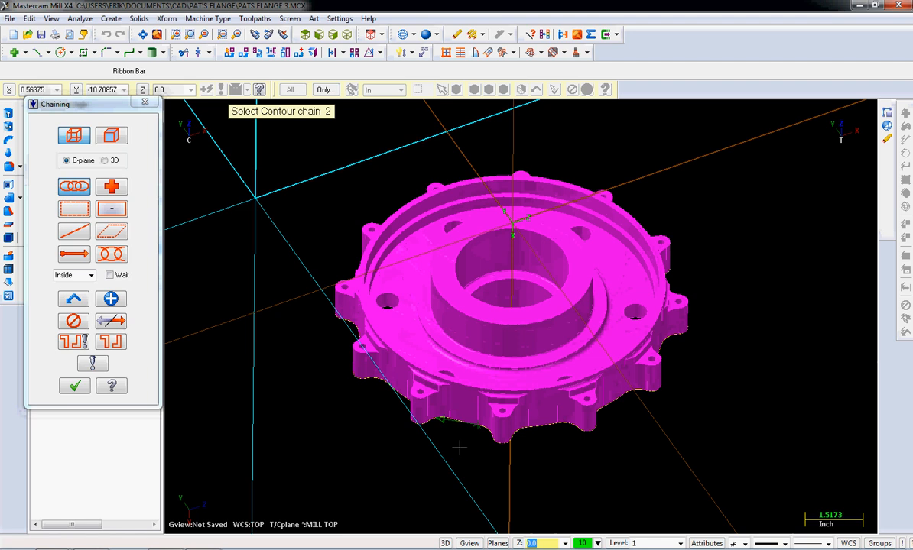
pyautogui.scroll(8, 459, 448)
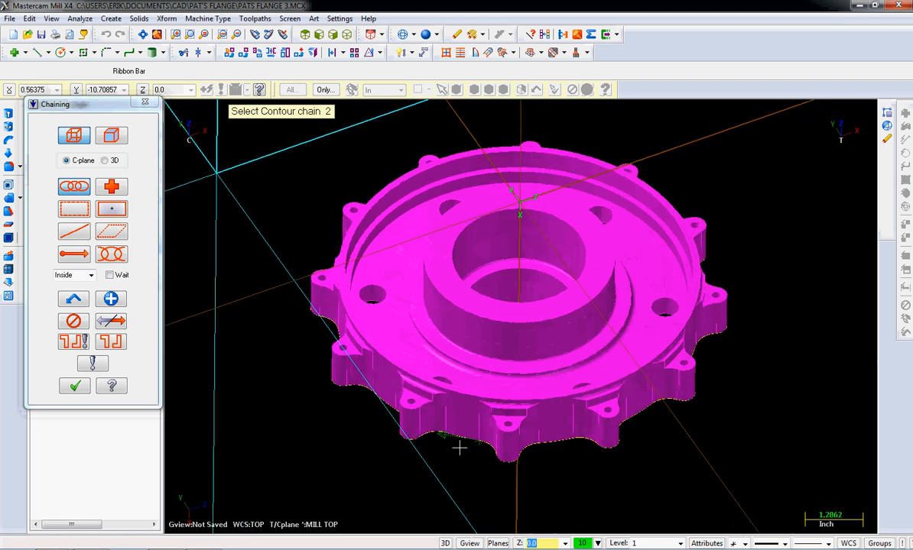
pyautogui.scroll(5, 459, 448)
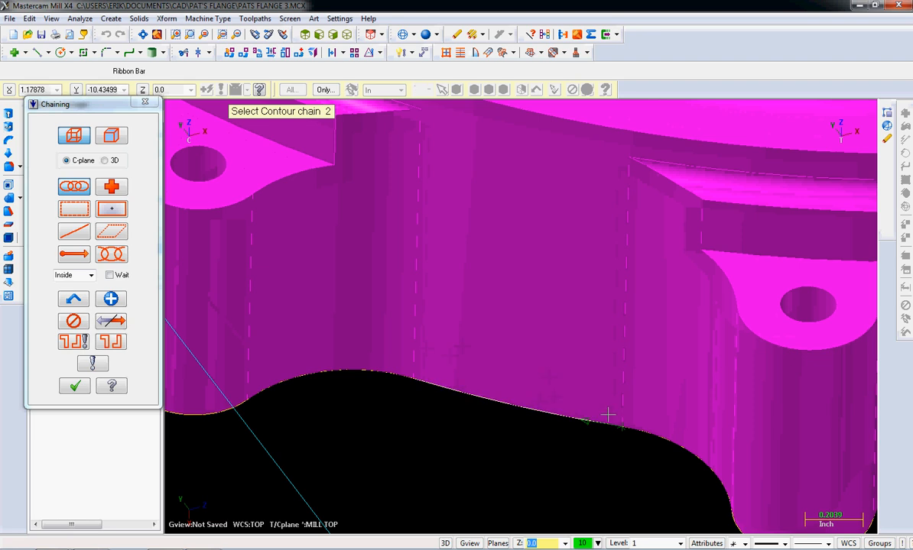
pyautogui.scroll(-5, 607, 415)
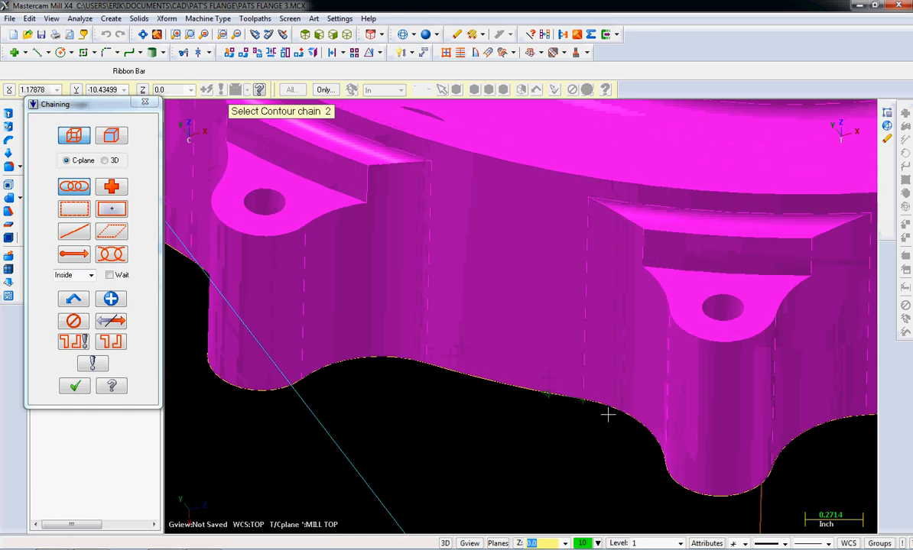
pyautogui.scroll(-3, 607, 415)
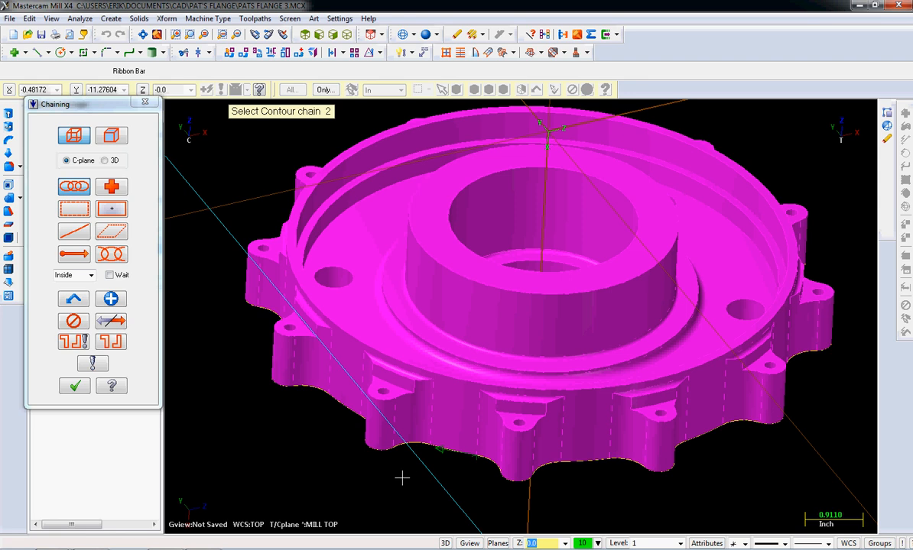
pyautogui.click(74, 391)
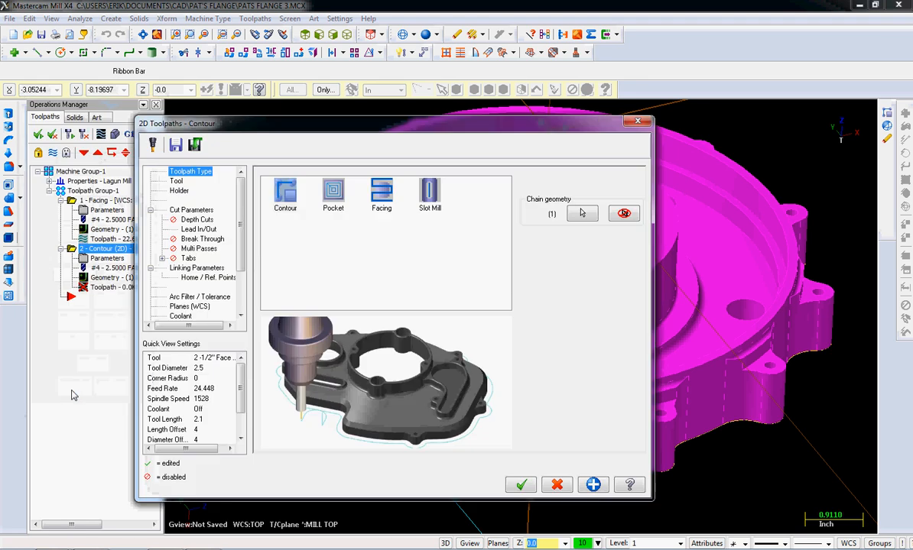
# Choose the 1/2 FLAT ENDMILL for the contour and assign holder C4C3-0032 from the CT40 holder library.
pyautogui.click(176, 181)
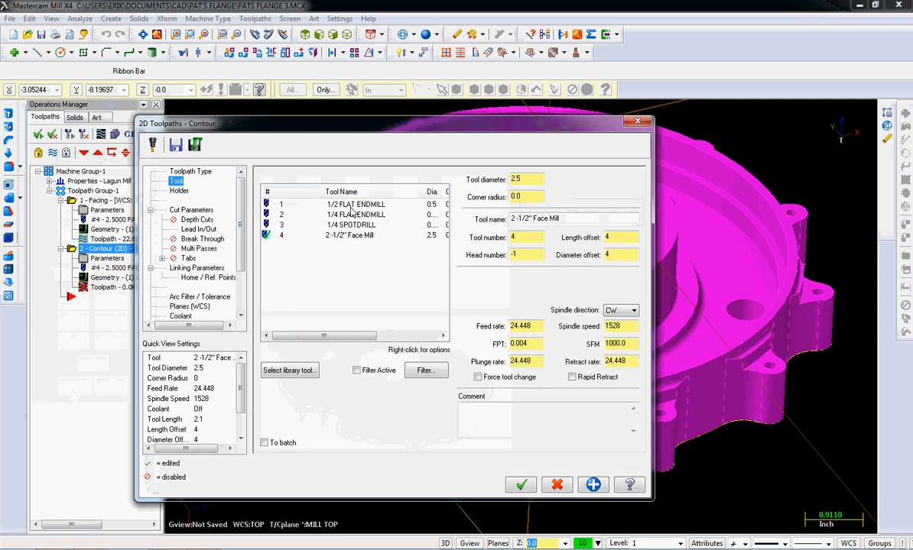
pyautogui.click(330, 203)
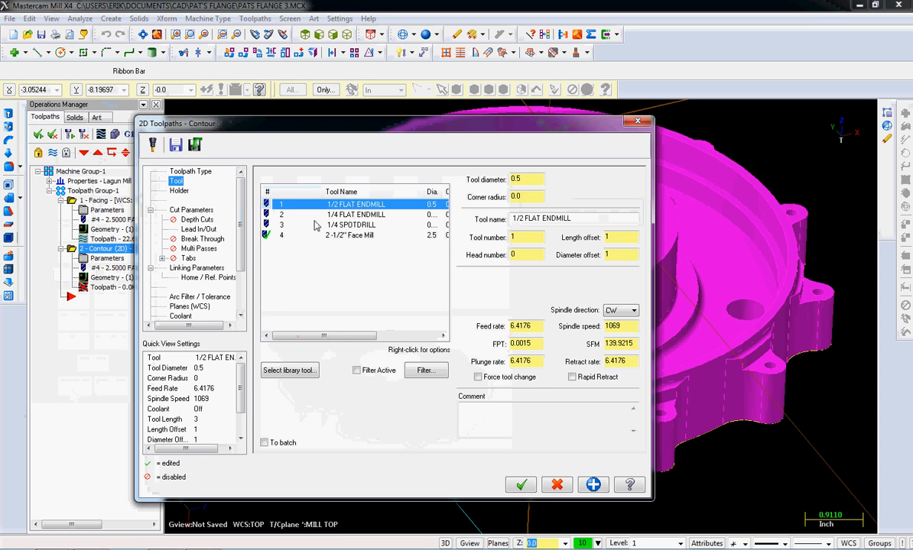
pyautogui.click(175, 192)
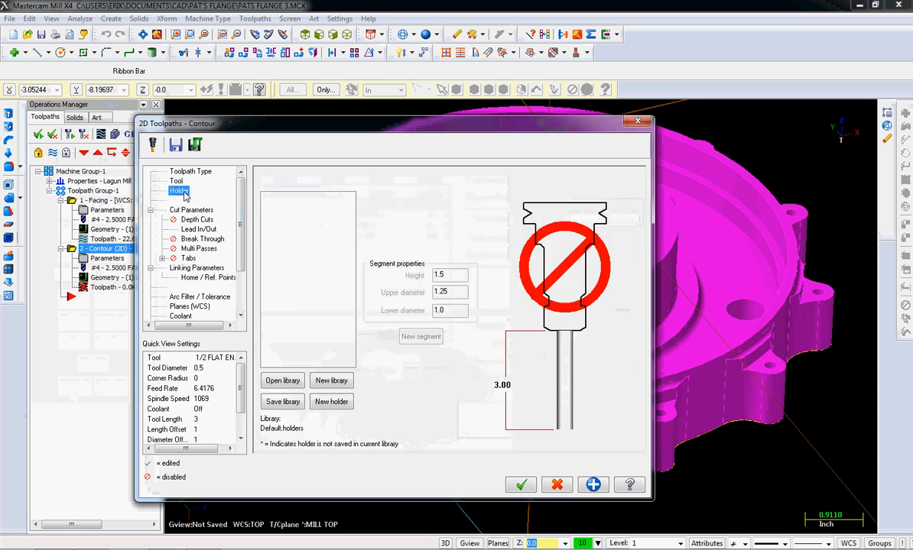
pyautogui.click(283, 380)
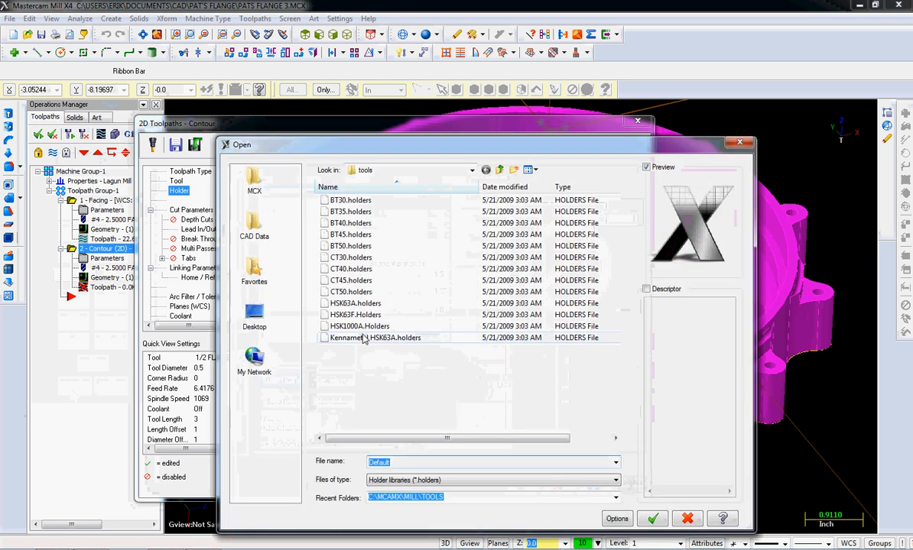
pyautogui.click(347, 269)
pyautogui.doubleClick(340, 272)
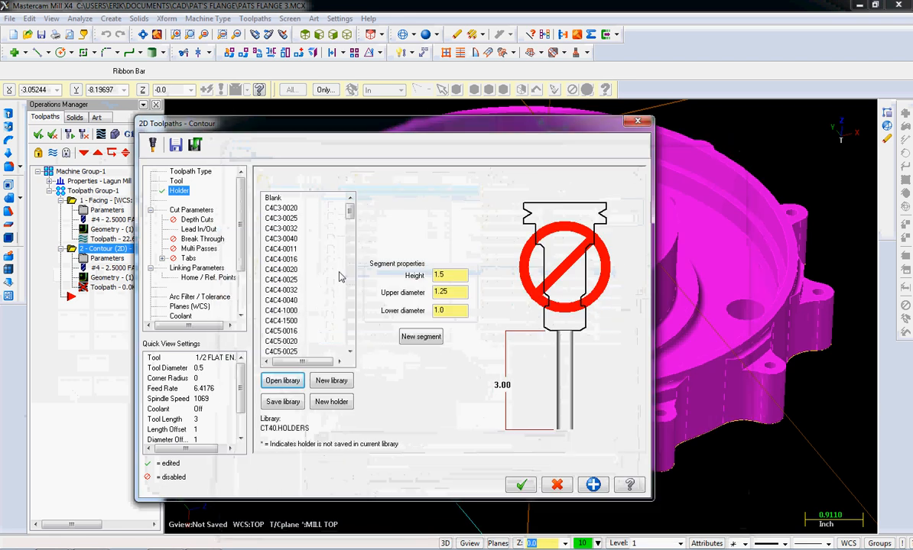
pyautogui.click(283, 228)
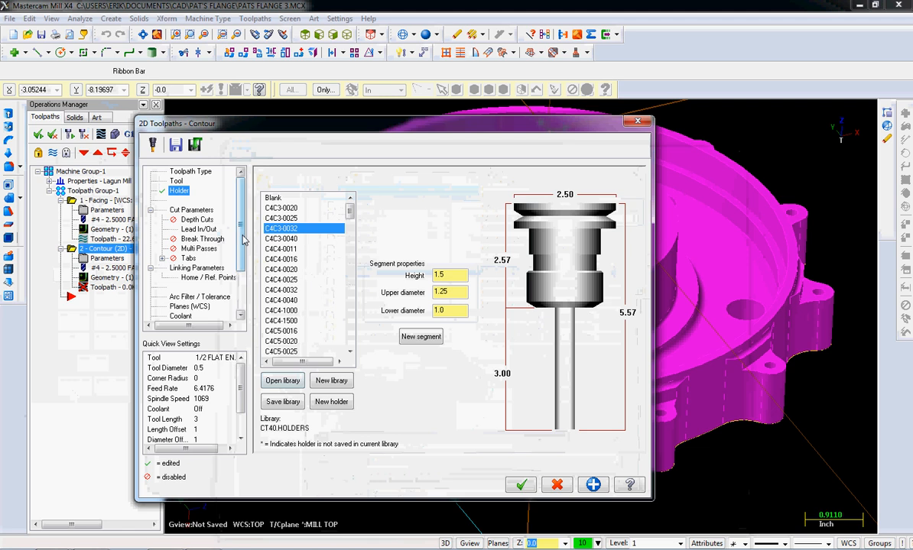
# Enable depth cuts for the contour with a maximum rough step of 0.375.
pyautogui.click(187, 210)
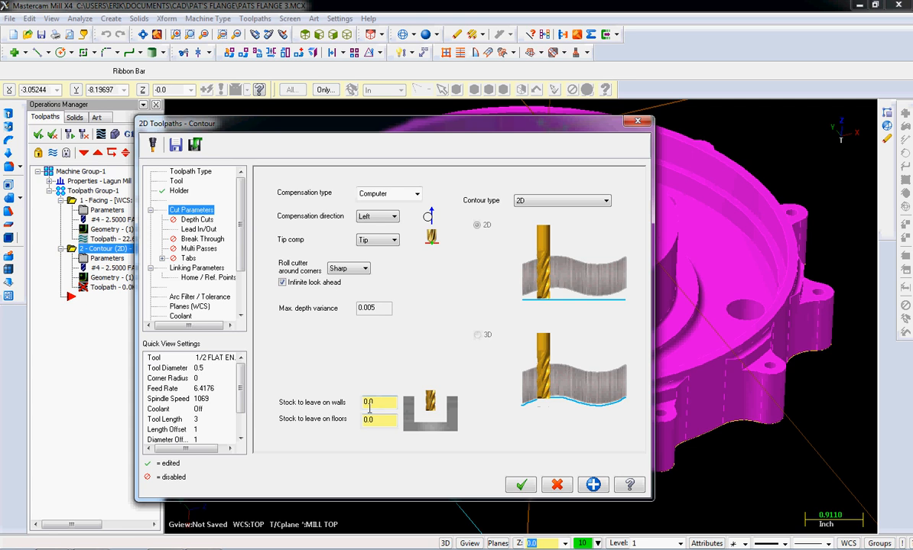
pyautogui.click(196, 220)
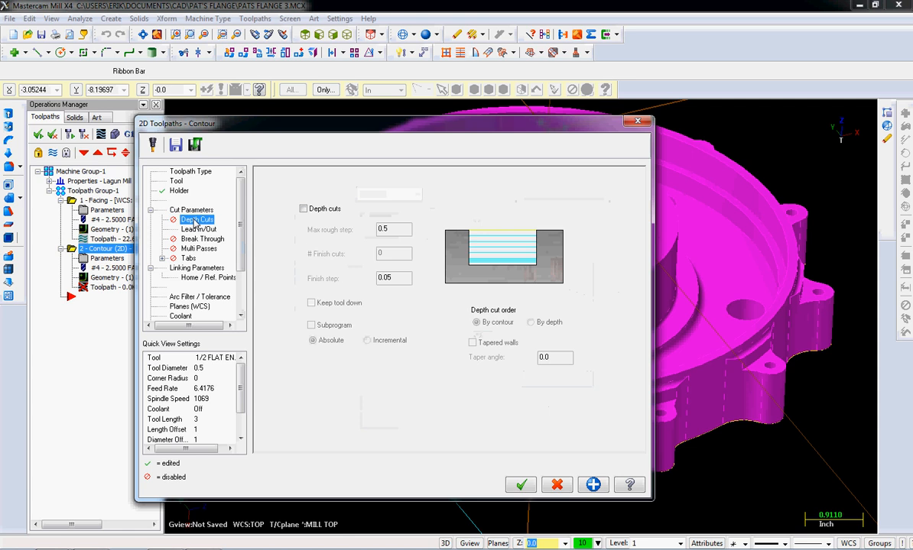
pyautogui.click(312, 211)
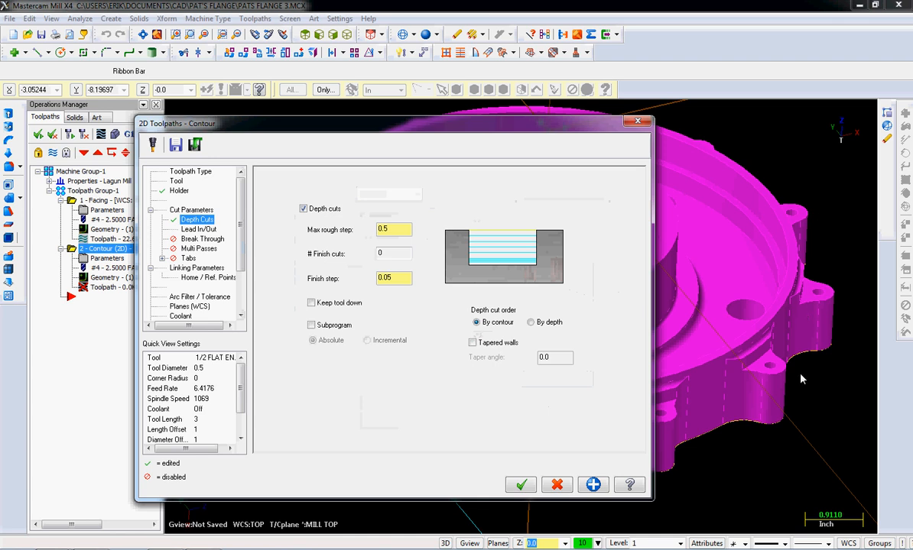
pyautogui.click(397, 226)
pyautogui.write('.375')
pyautogui.click(397, 250)
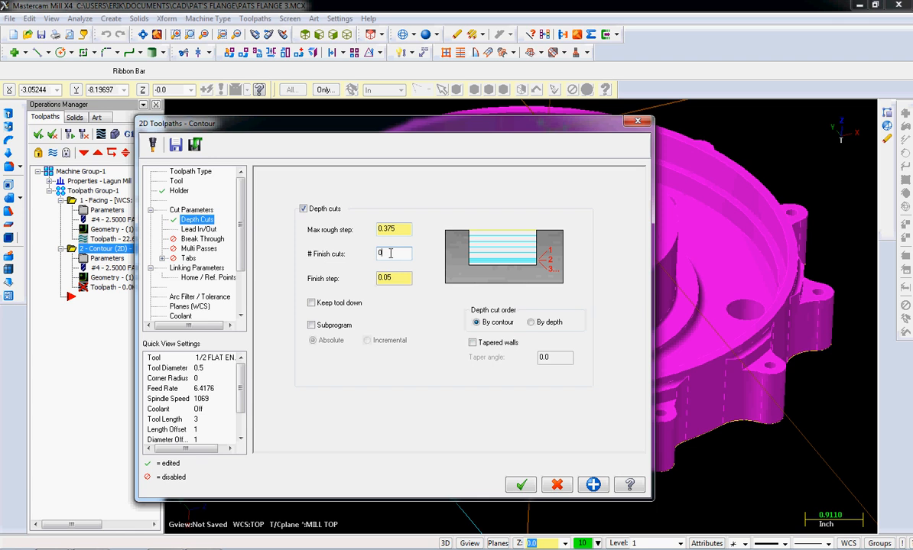
# Set the depth cuts' finish step to 0.01 and the number of finish cuts to 0.
pyautogui.press('BackSpace')
pyautogui.write('1')
pyautogui.click(400, 277)
pyautogui.press('BackSpace')
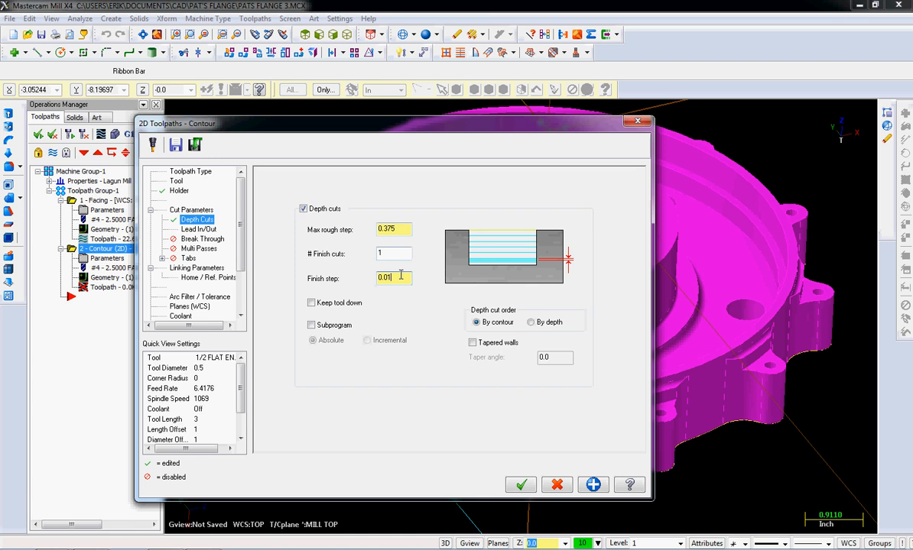
pyautogui.write('1')
pyautogui.moveTo(393, 253); pyautogui.dragTo(338, 255)
pyautogui.write('0')
# Enable break through for the contour with an amount of 0.05.
pyautogui.click(196, 229)
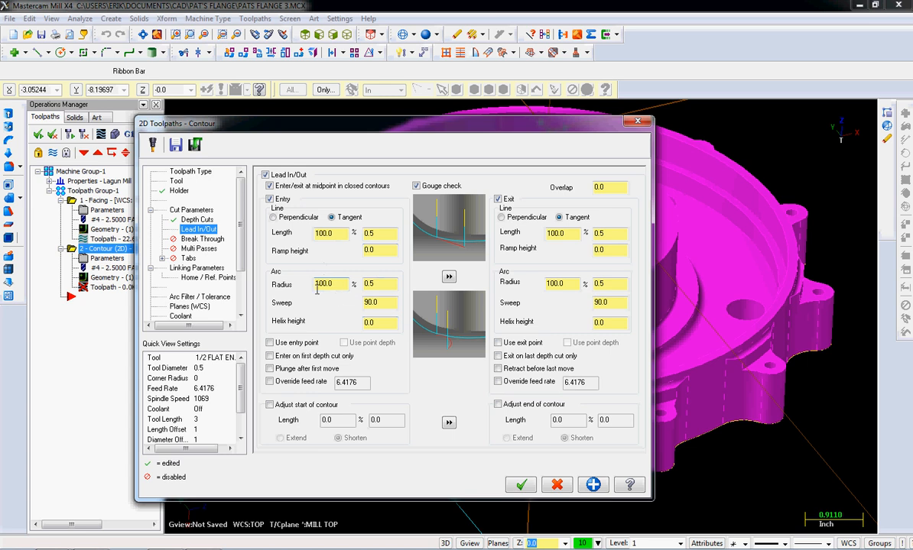
pyautogui.click(206, 240)
pyautogui.click(323, 209)
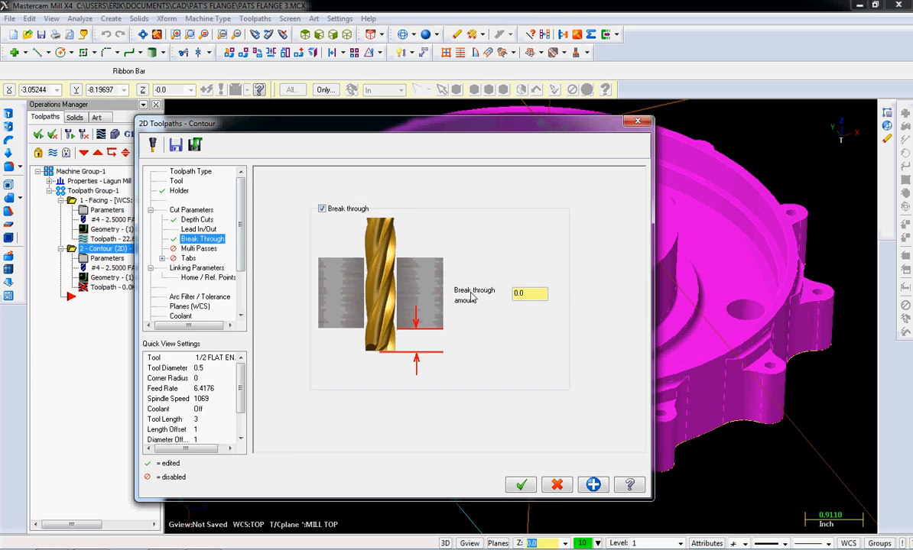
pyautogui.click(531, 298)
pyautogui.click(534, 296)
pyautogui.write('5')
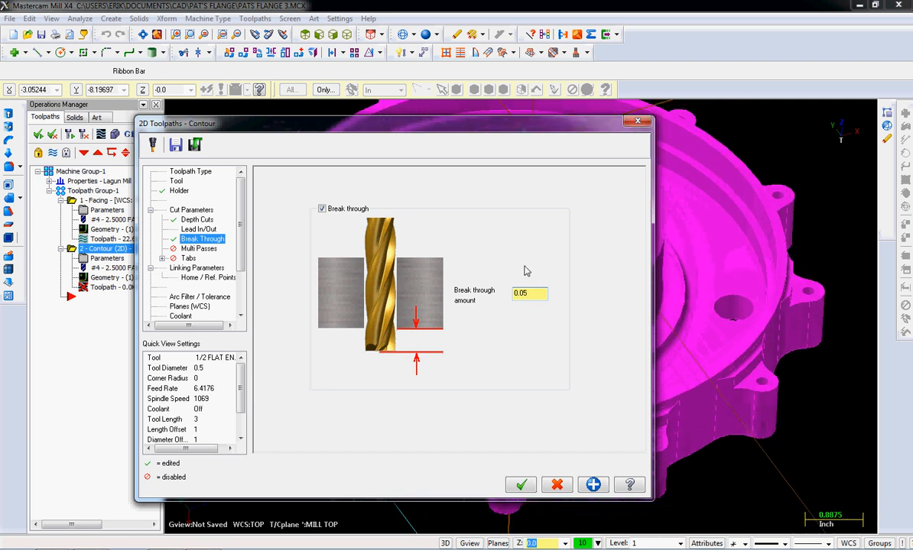
# Enable multi passes with 2 roughing passes spaced .375 apart.
pyautogui.click(210, 250)
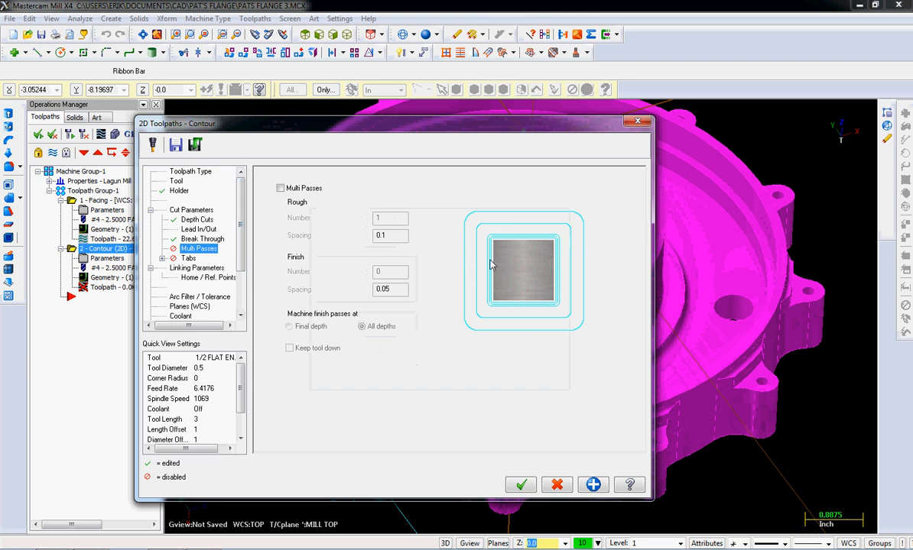
pyautogui.click(280, 189)
pyautogui.doubleClick(390, 219)
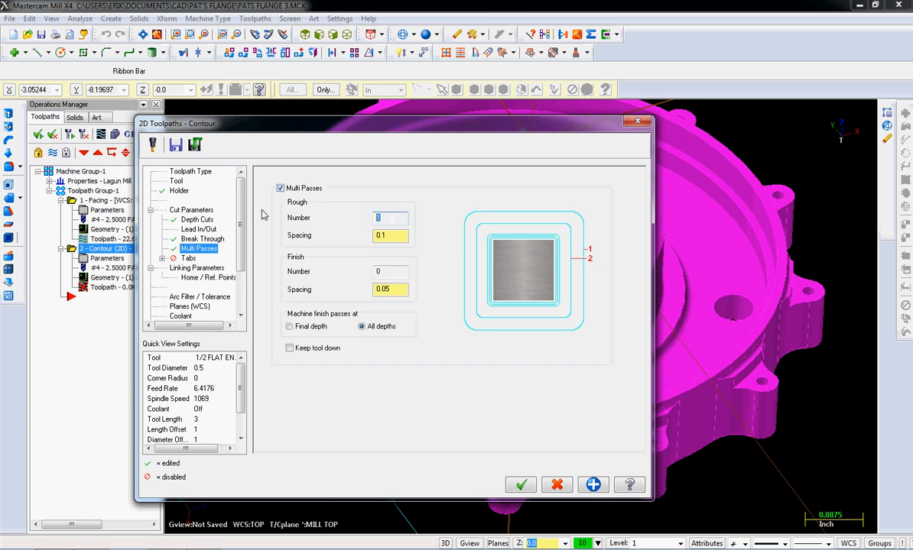
pyautogui.write('2')
pyautogui.press('Tab')
pyautogui.write('.3')
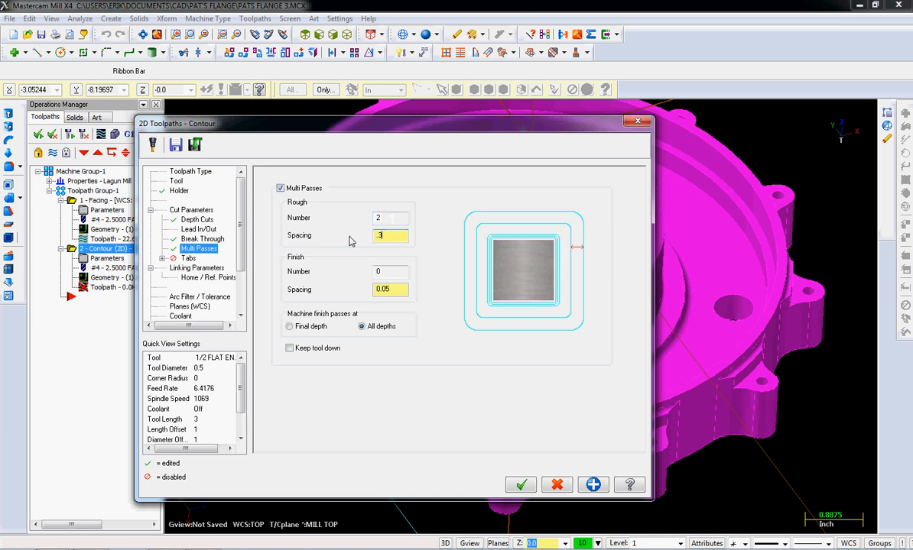
pyautogui.write('75')
pyautogui.press('Tab')
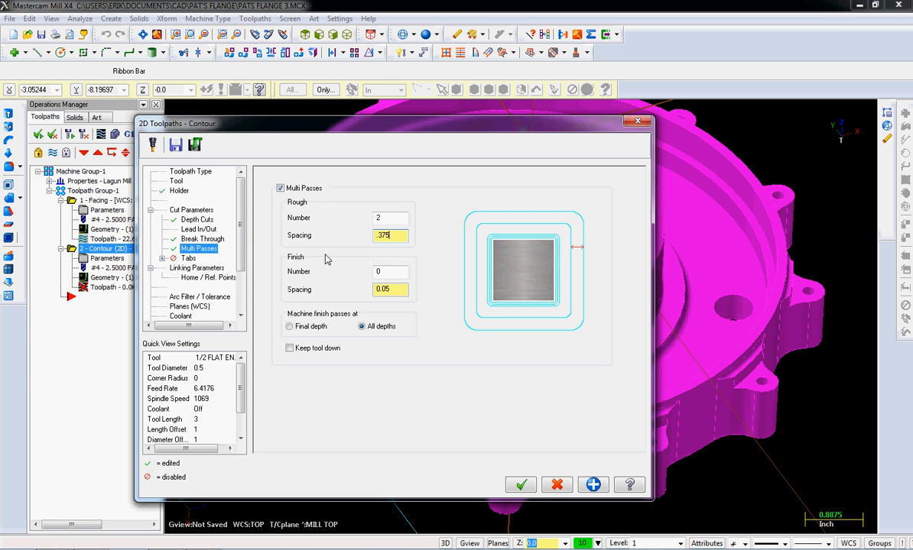
# Set the multi passes to 1 finish pass with a spacing of 0.01.
pyautogui.press('Tab')
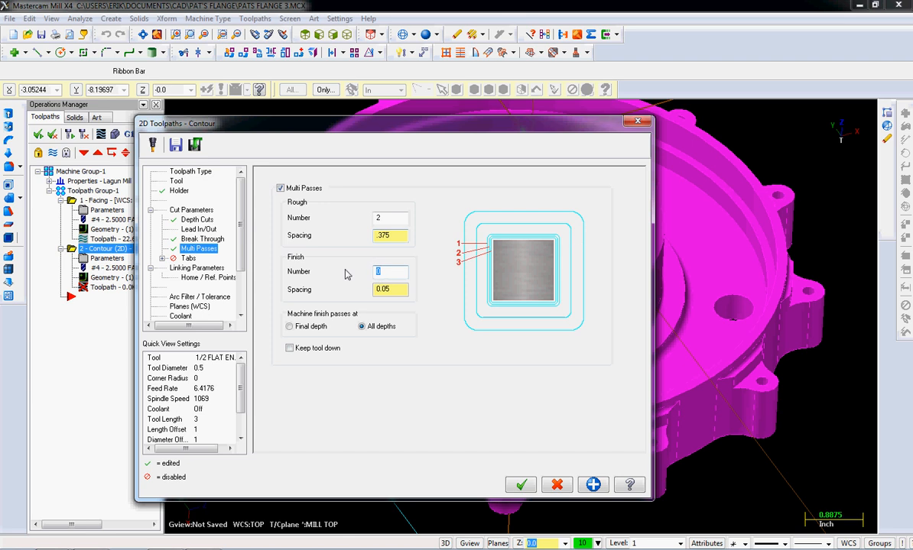
pyautogui.write('1')
pyautogui.click(400, 292)
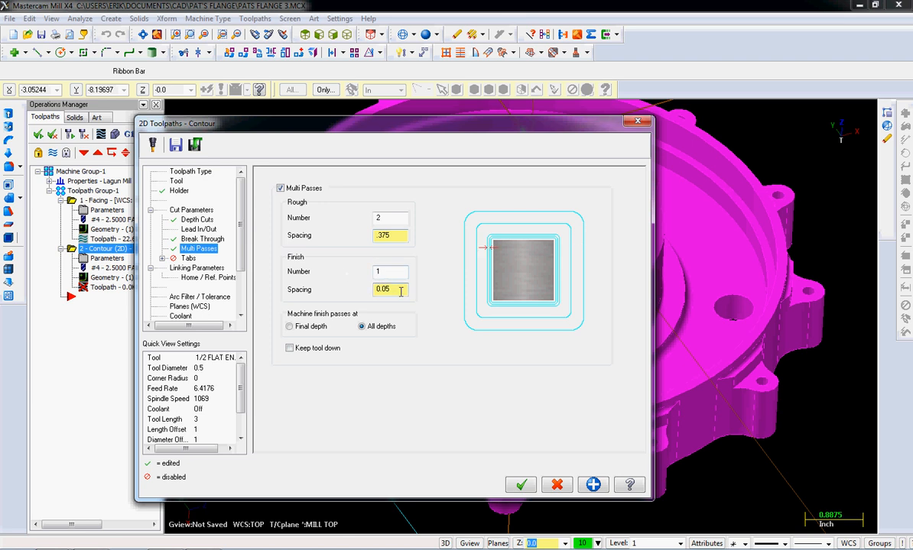
pyautogui.press('BackSpace')
pyautogui.write('1')
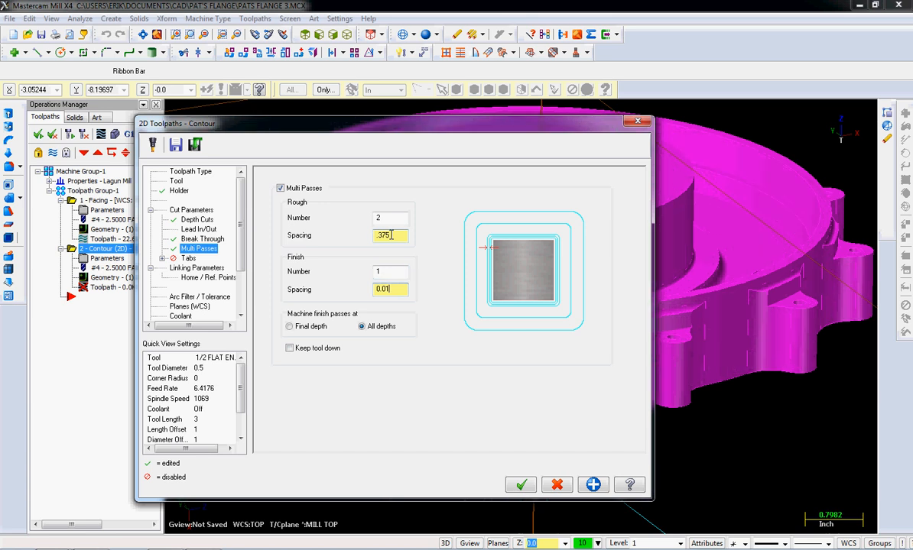
# Set the contour's absolute depth to -2.2572 from a point on the lower edge of the flange's scalloped profile.
pyautogui.click(203, 268)
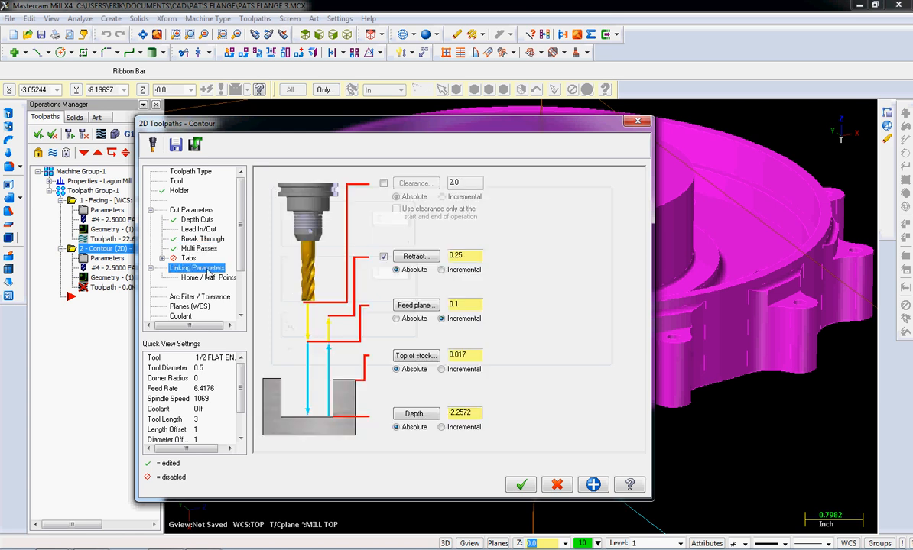
pyautogui.click(417, 413)
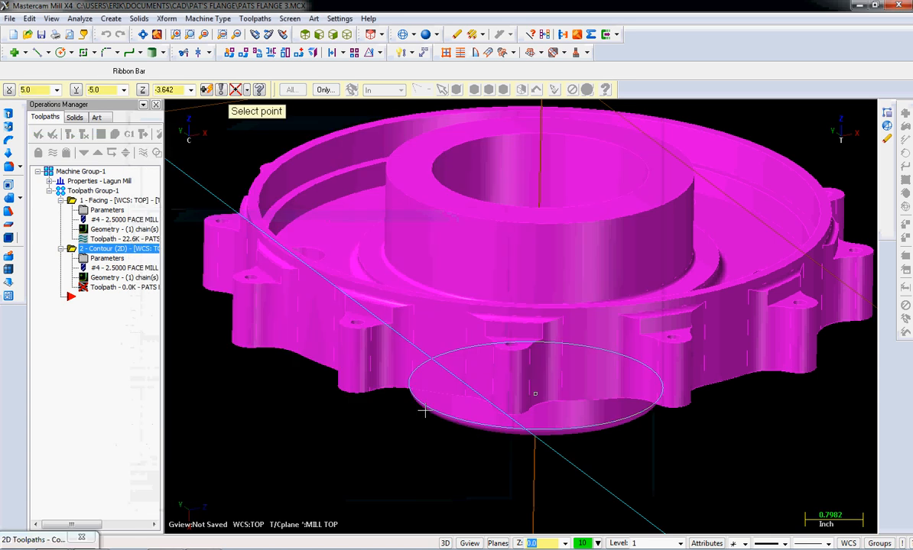
pyautogui.click(295, 354)
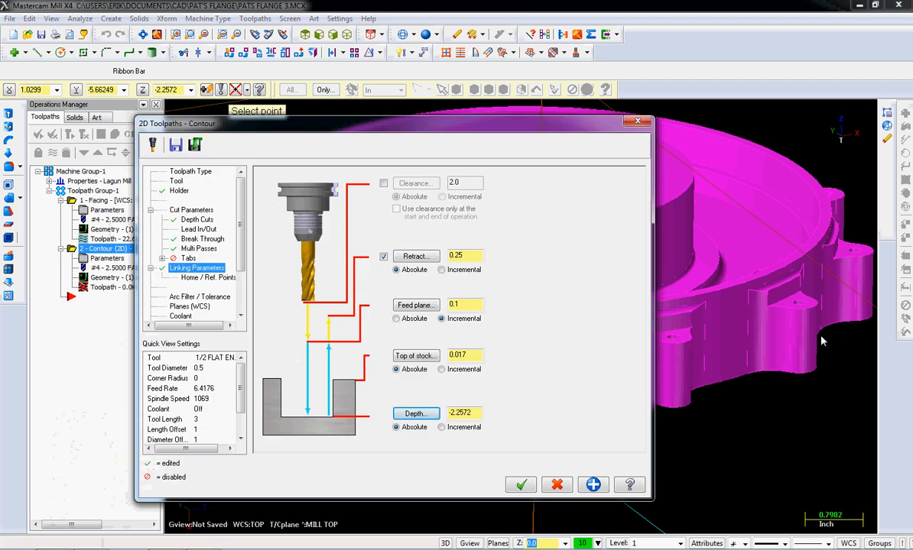
# Set the contour's top of stock to -0.358 from the top edge of the central hub.
pyautogui.click(413, 355)
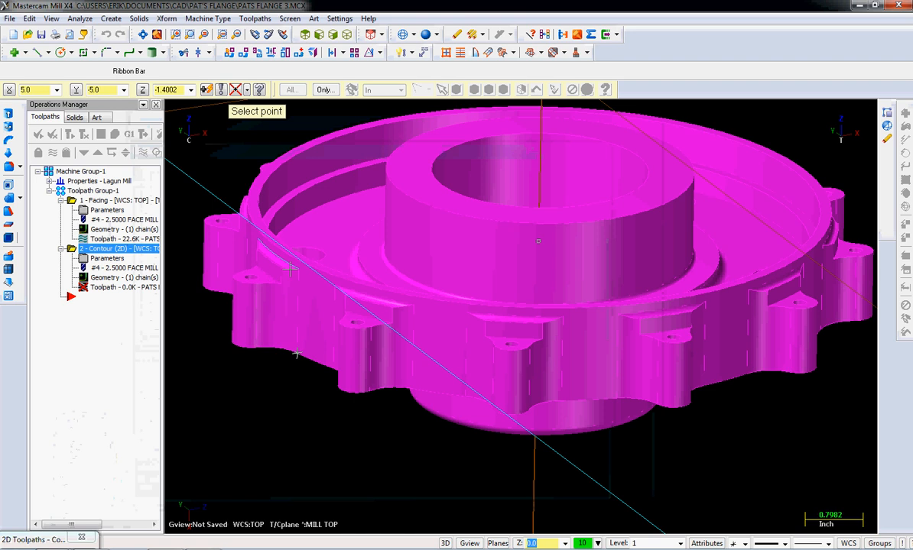
pyautogui.click(411, 194)
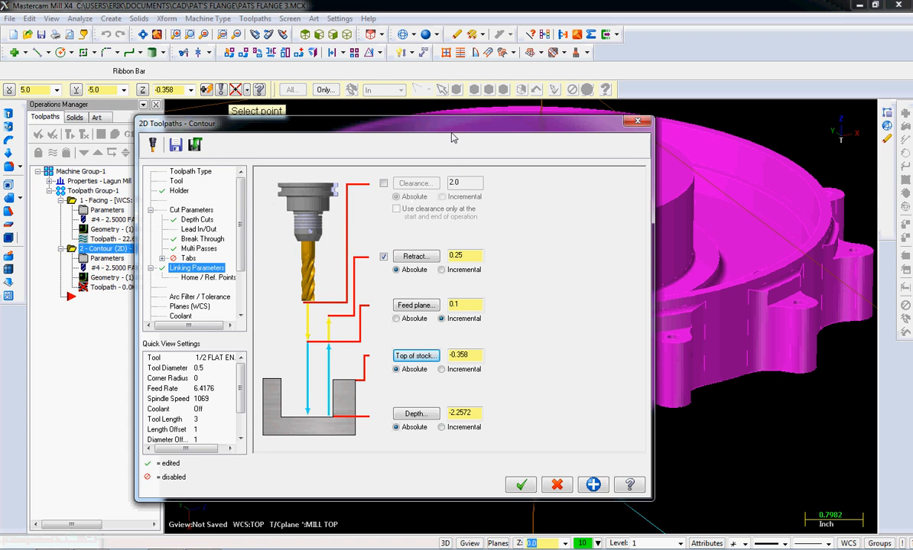
pyautogui.moveTo(425, 125); pyautogui.dragTo(429, 204)
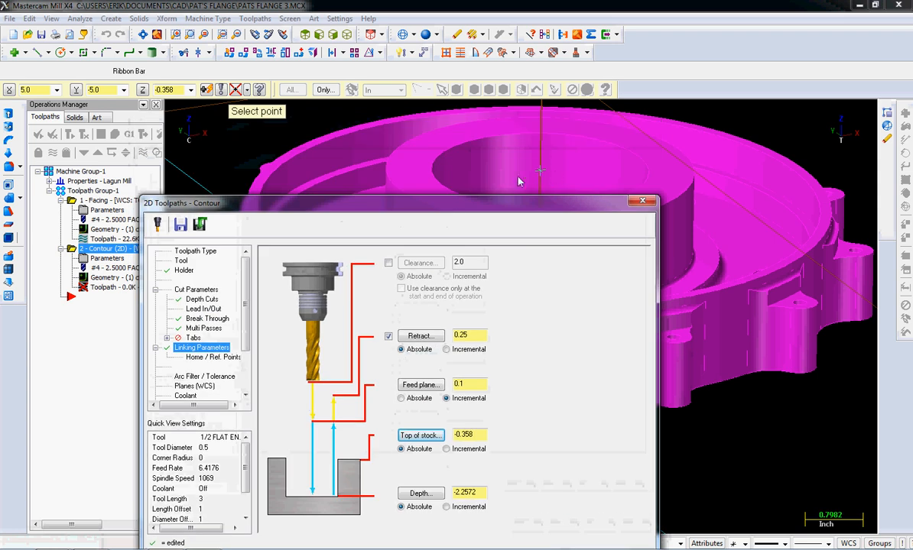
pyautogui.moveTo(501, 202); pyautogui.dragTo(449, 84)
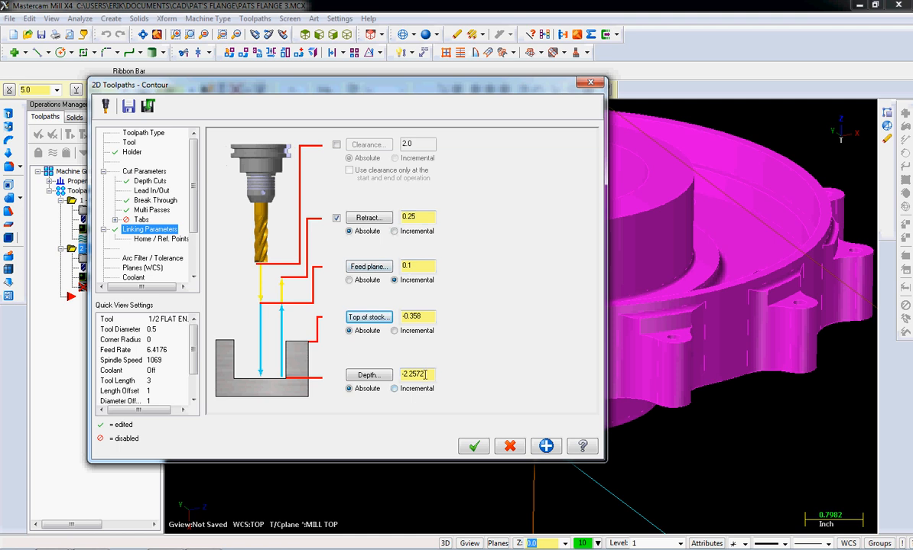
# Turn flood coolant on and generate the outer profile contour toolpath.
pyautogui.click(136, 277)
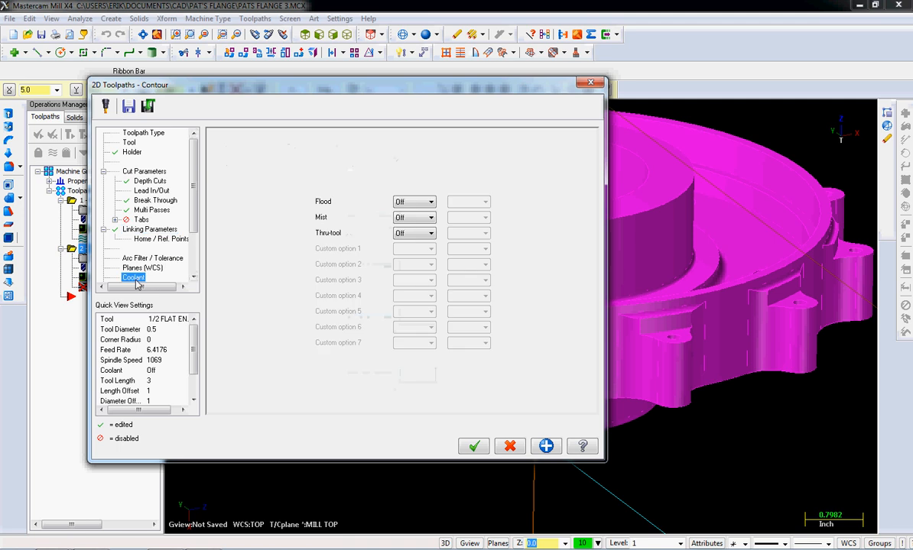
pyautogui.click(416, 202)
pyautogui.click(401, 212)
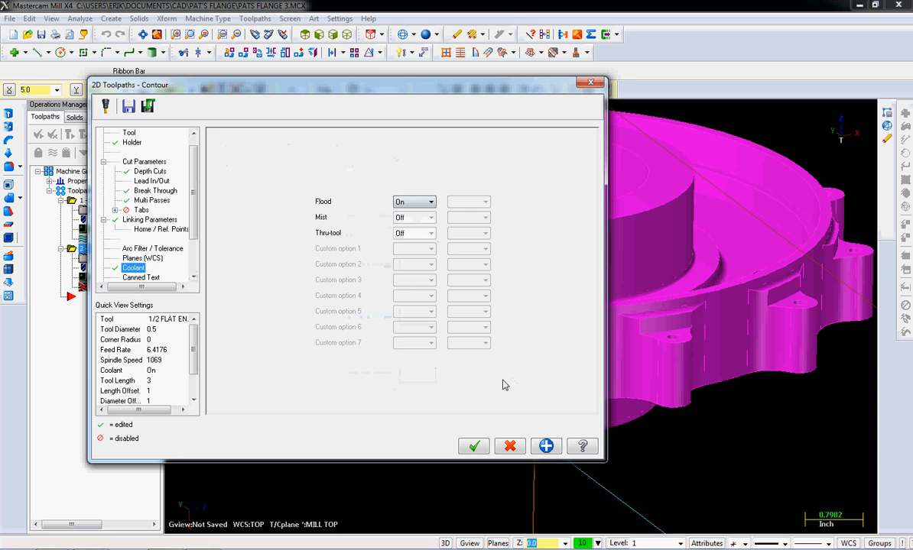
pyautogui.click(474, 445)
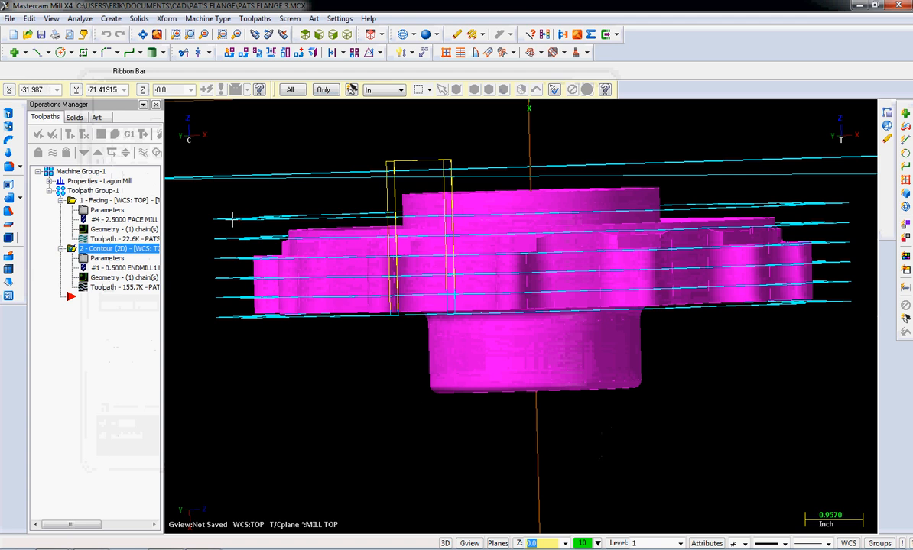
# Examine the contour toolpath's depth levels and its roughing and finish passes around the scalloped flange.
pyautogui.click(436, 198)
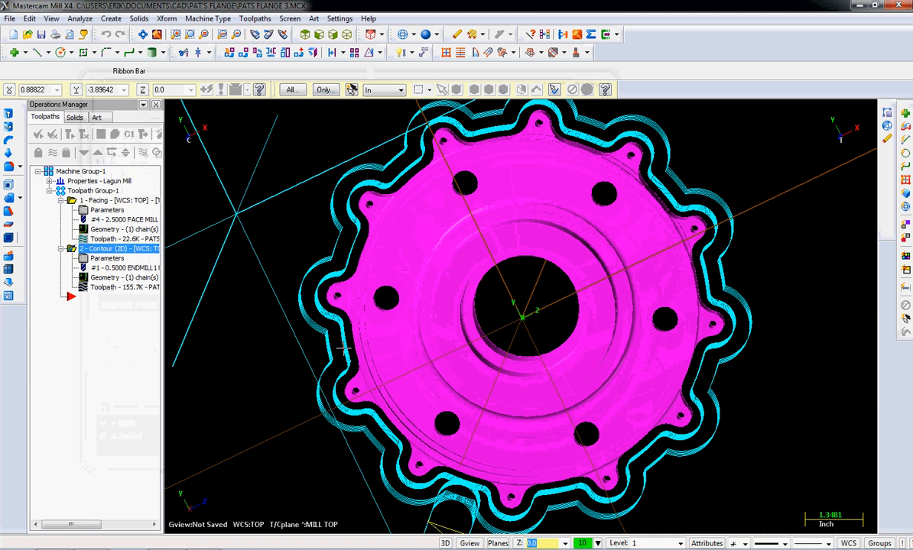
pyautogui.scroll(5, 344, 348)
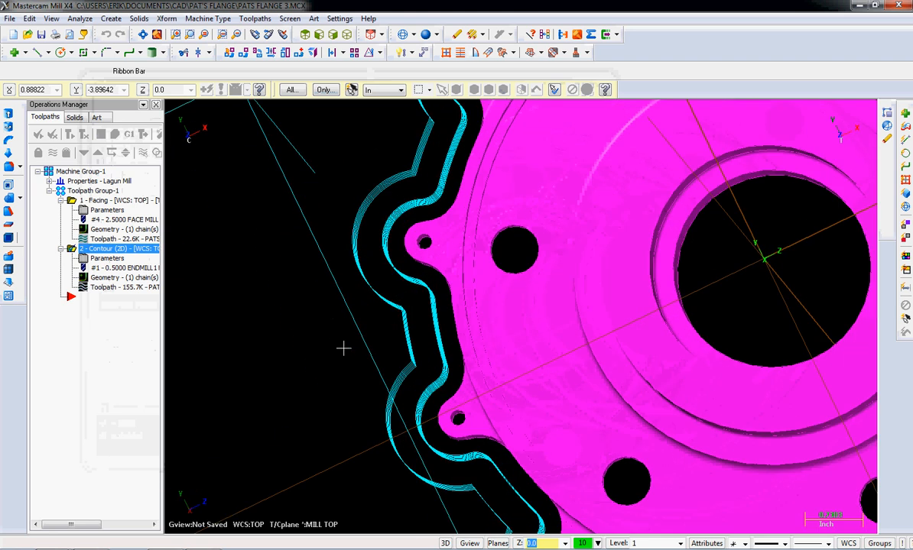
pyautogui.scroll(5, 344, 348)
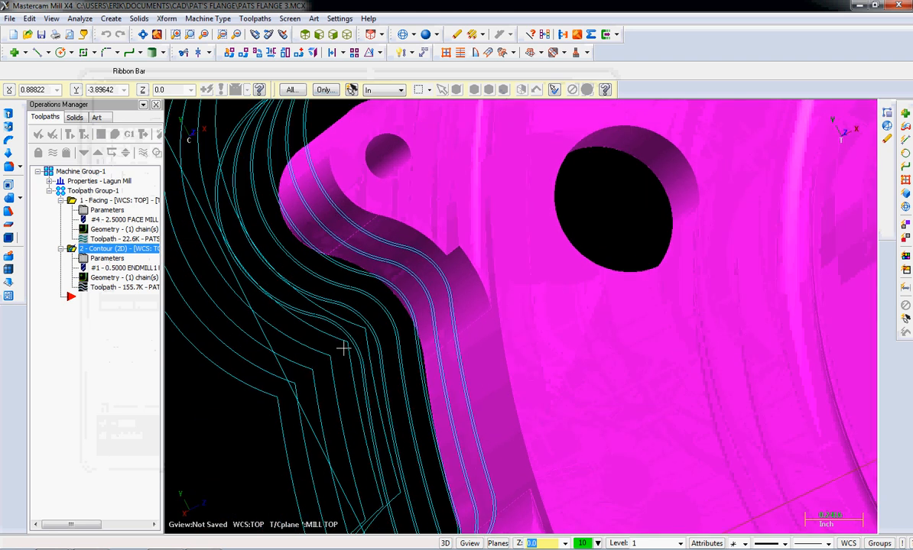
pyautogui.scroll(5, 344, 348)
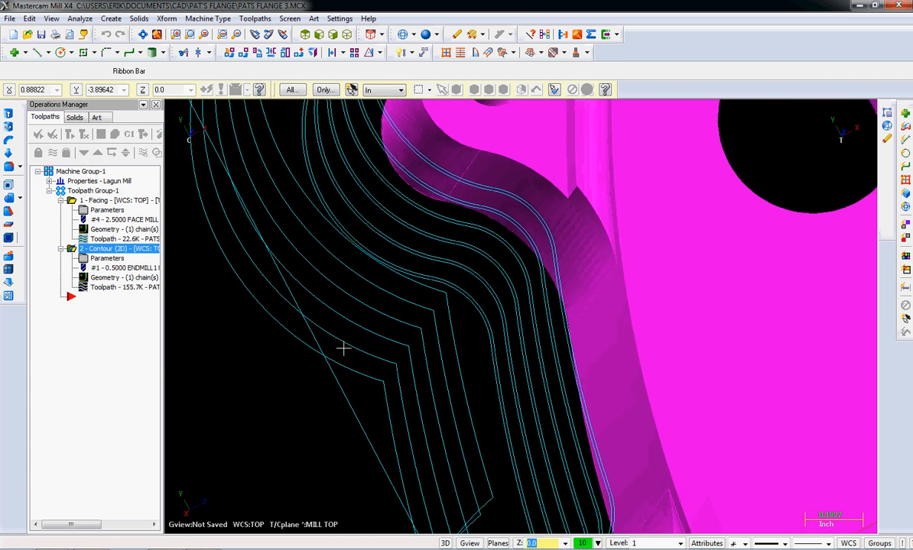
pyautogui.scroll(3, 344, 348)
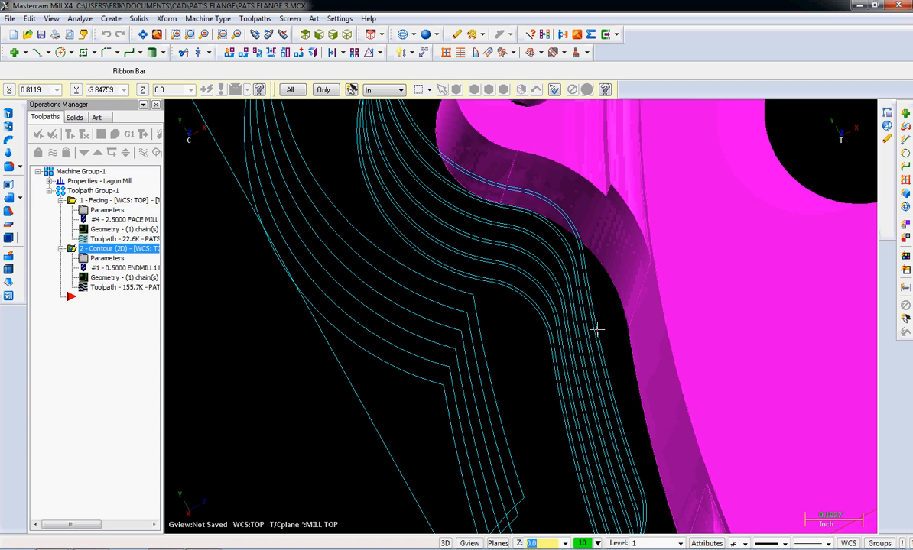
pyautogui.scroll(-10, 597, 329)
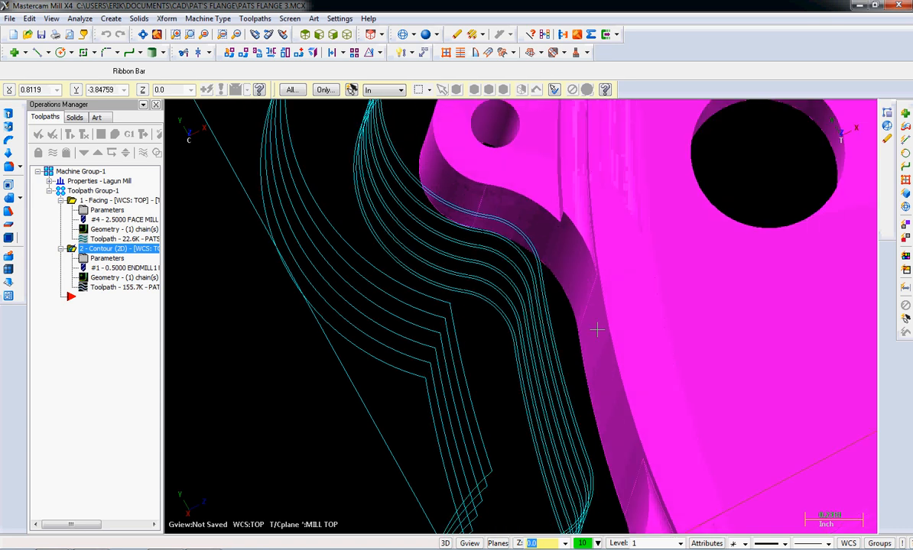
pyautogui.scroll(-6, 597, 330)
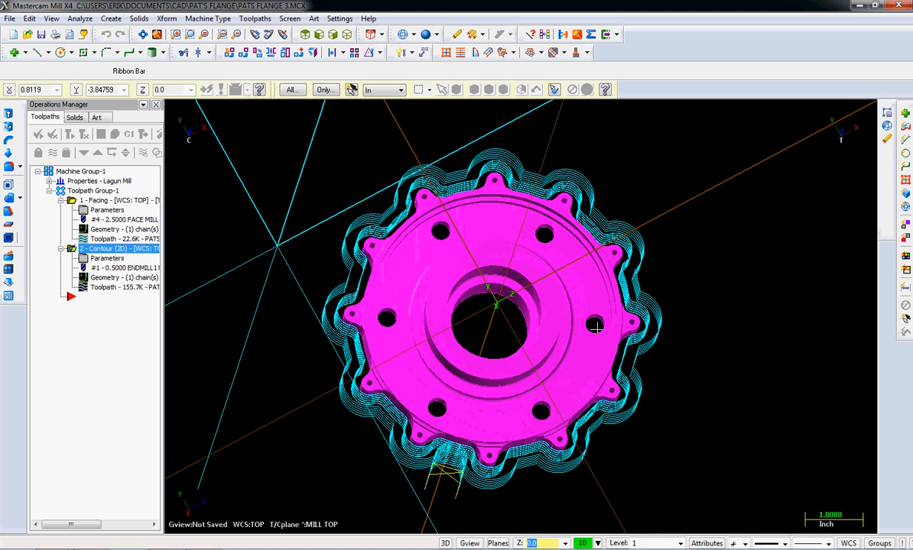
pyautogui.hotkey('alt', 'Up')
pyautogui.hotkey('alt', 'Up')
pyautogui.hotkey('alt', 'Up')
pyautogui.hotkey('alt', 'Up')
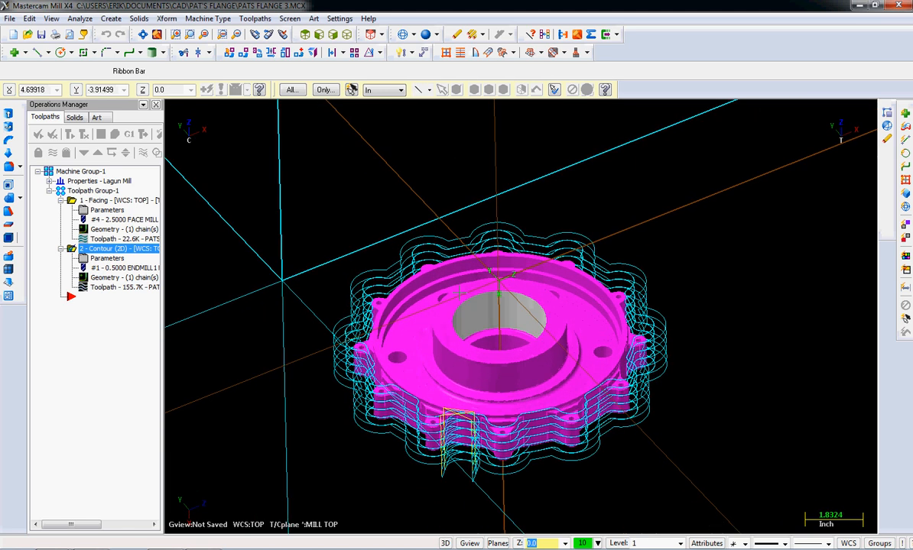
# Hide the existing contour's toolpath and generate a new contour chained along the flange's lower scalloped edge, keeping the current parameters.
pyautogui.click(55, 154)
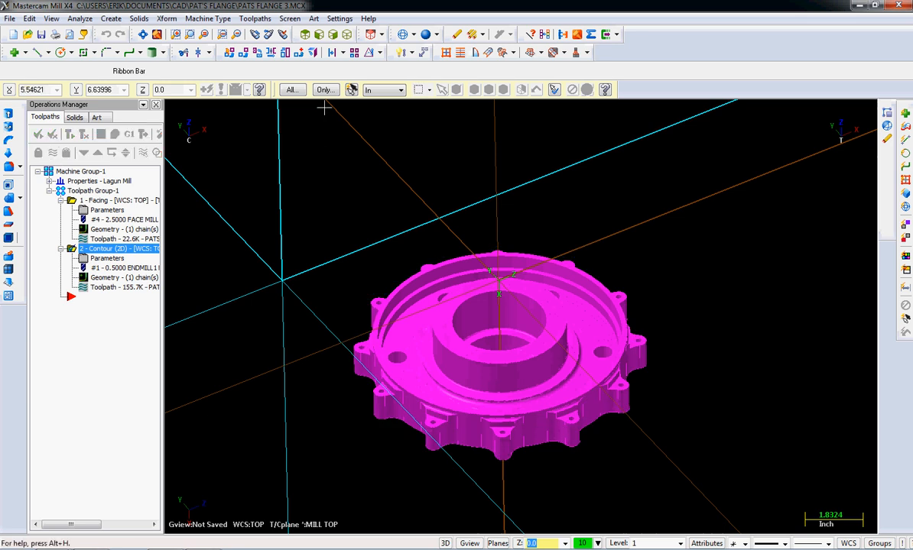
pyautogui.click(255, 19)
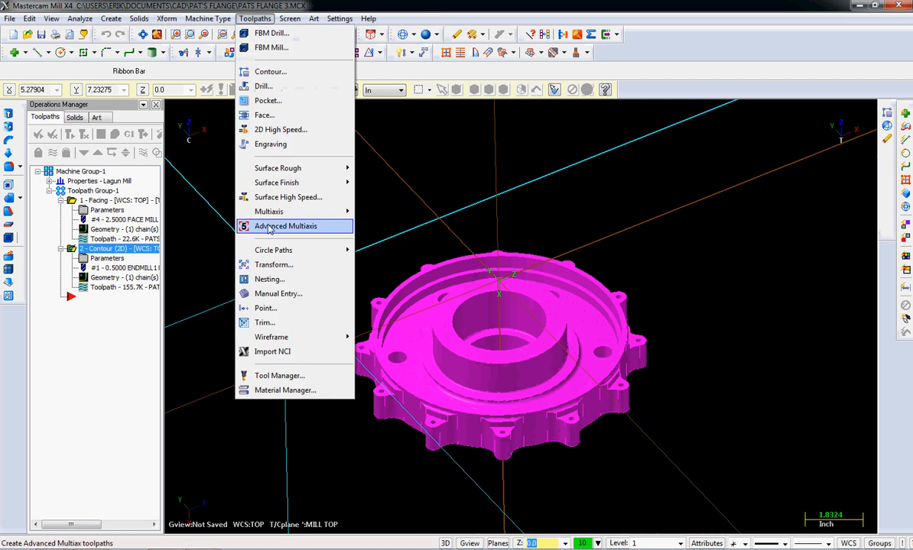
pyautogui.click(268, 72)
pyautogui.click(66, 159)
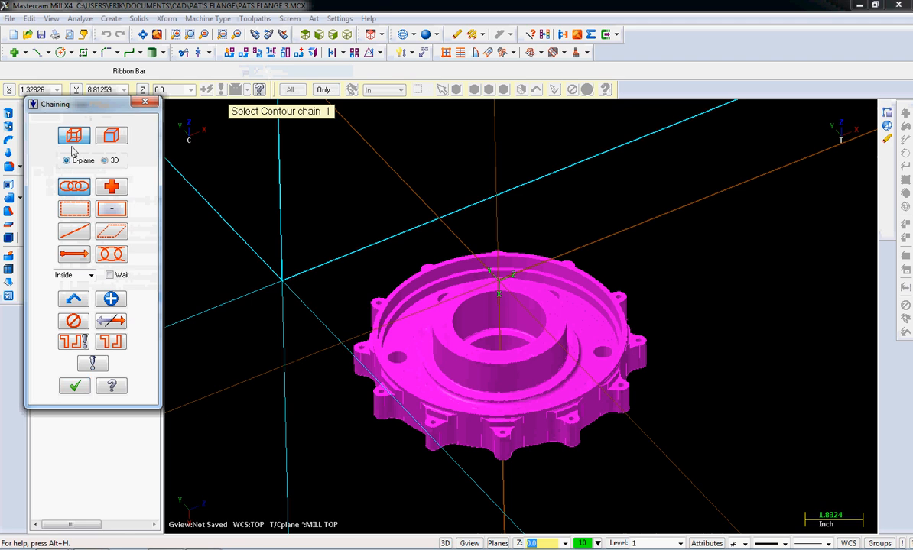
pyautogui.click(77, 140)
pyautogui.scroll(6, 377, 390)
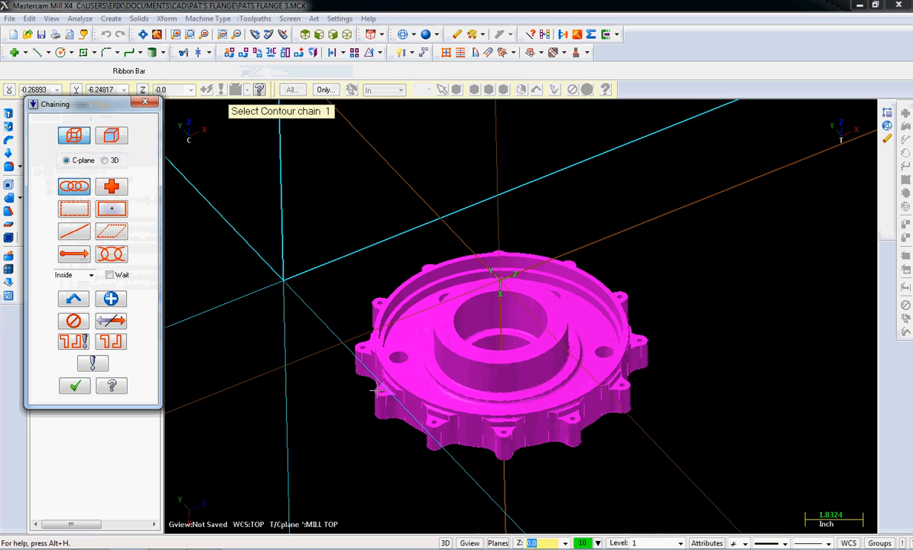
pyautogui.scroll(5, 377, 391)
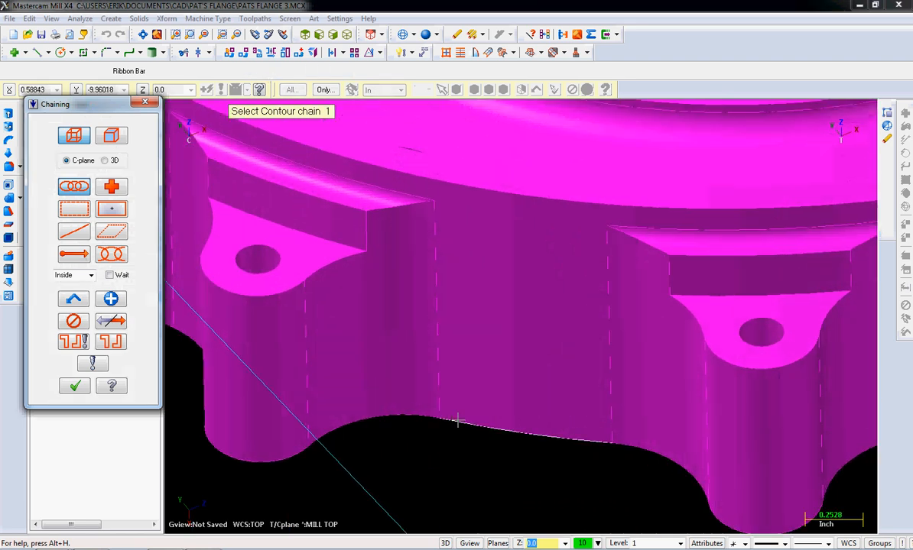
pyautogui.click(449, 421)
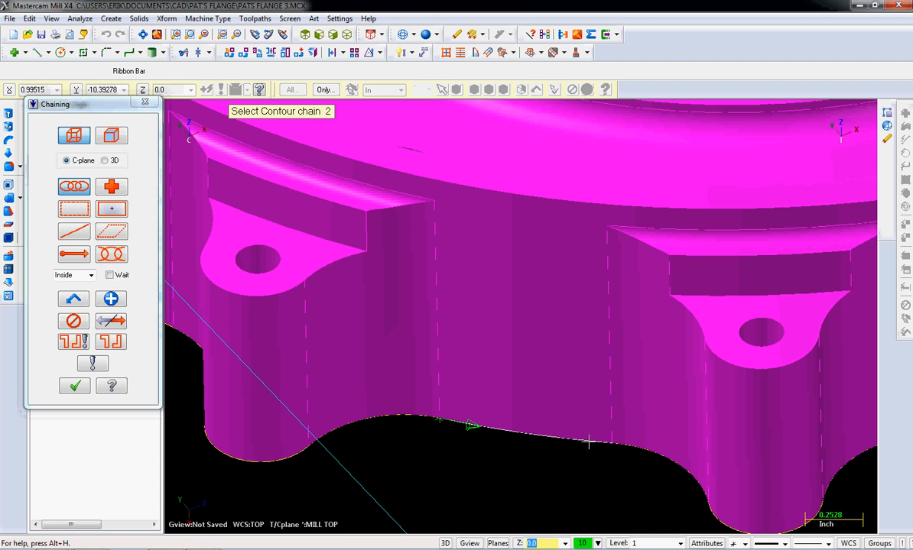
pyautogui.scroll(-6, 589, 442)
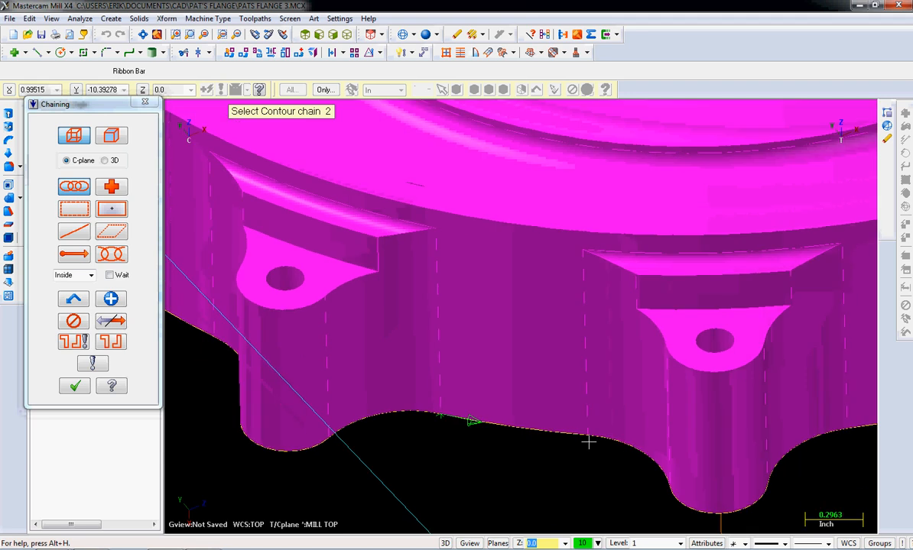
pyautogui.scroll(-3, 589, 441)
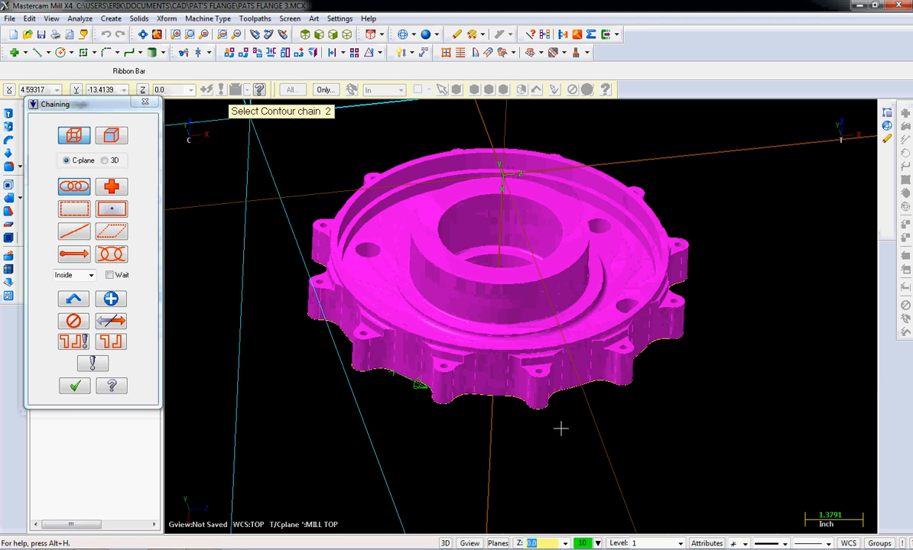
pyautogui.click(82, 388)
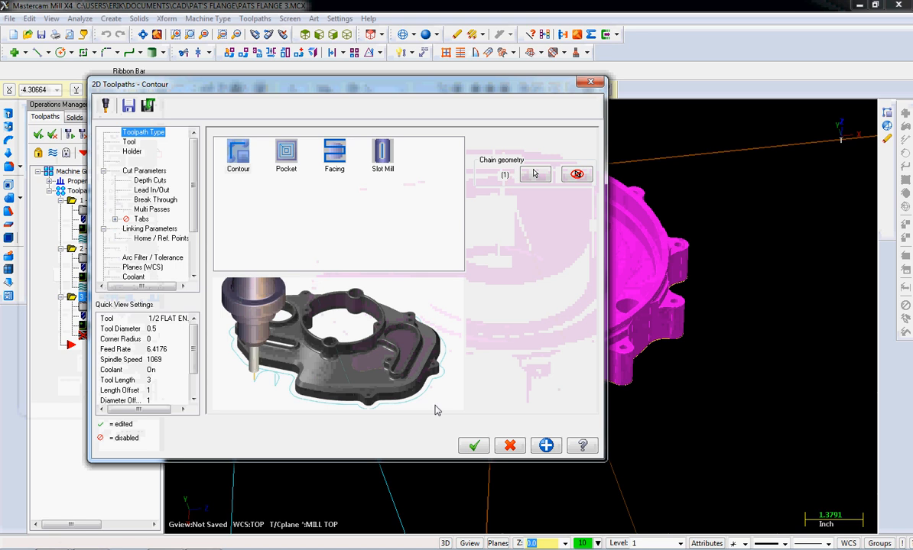
pyautogui.click(474, 446)
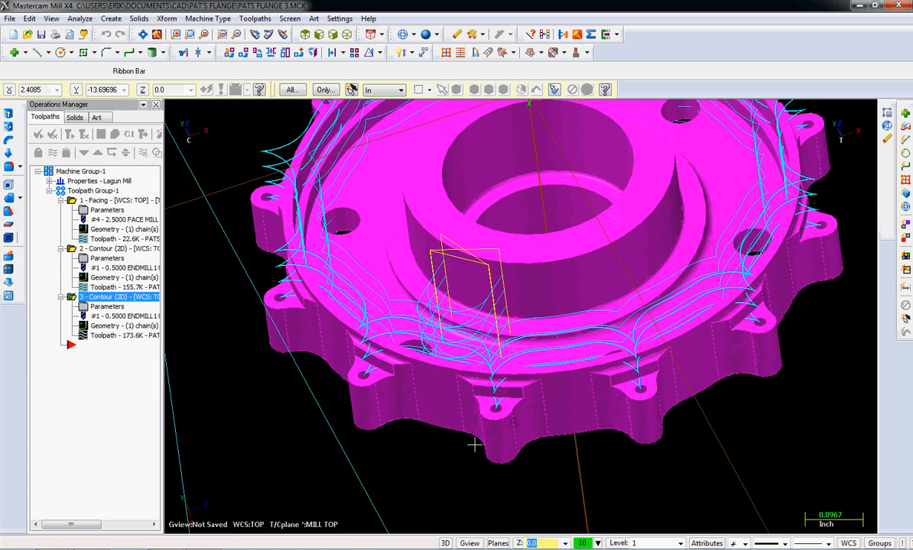
# Show the flange as wireframe and check the direction and start point of the new contour's chain.
pyautogui.hotkey('alt', 's')
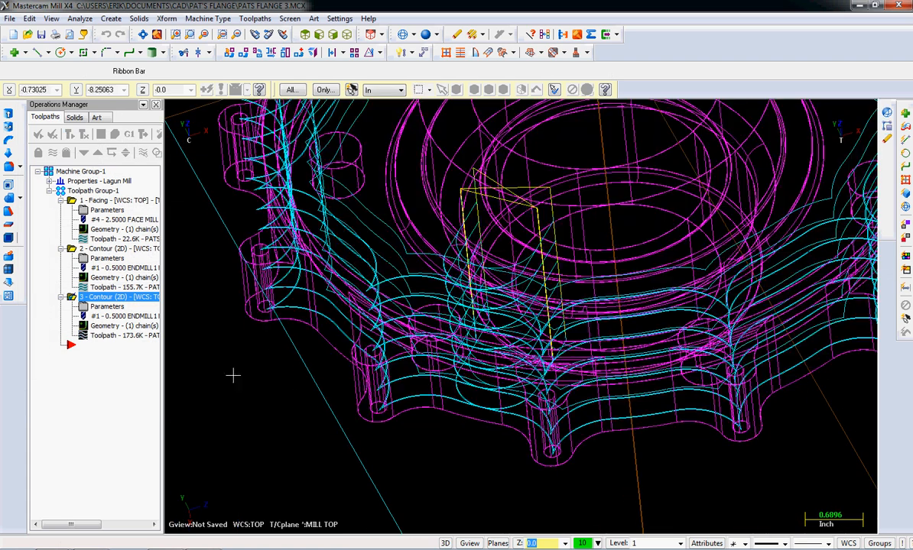
pyautogui.click(105, 326)
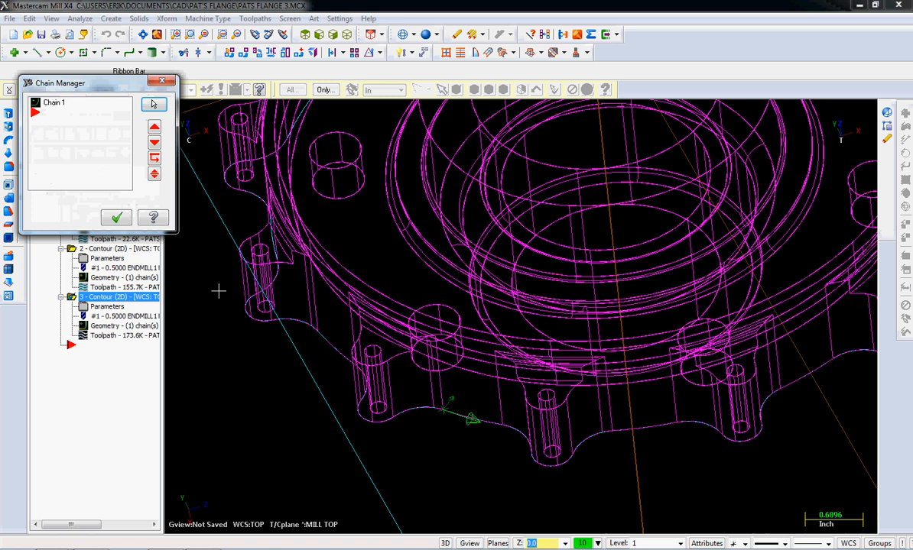
pyautogui.rightClick(46, 107)
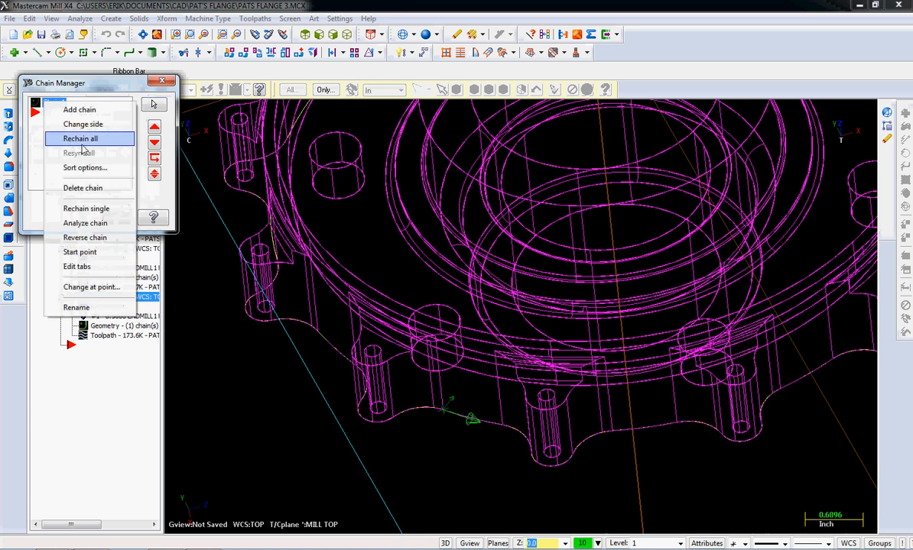
pyautogui.click(33, 147)
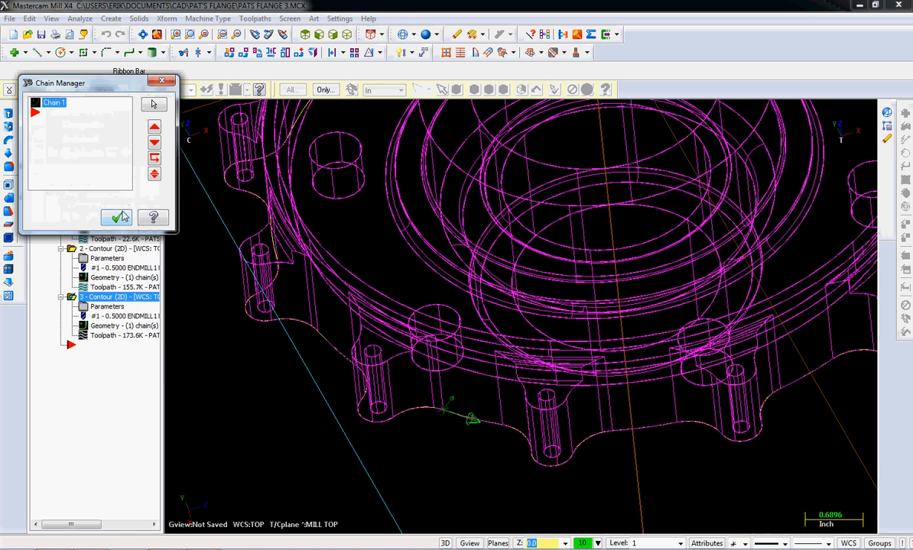
pyautogui.click(120, 216)
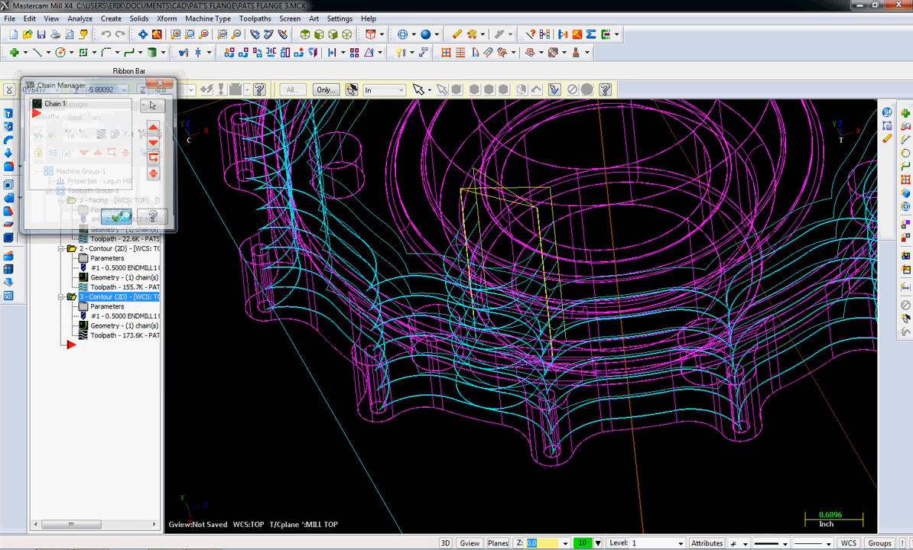
# Switch the third operation's contour chain to the other side, reverse its direction, and regenerate the toolpath.
pyautogui.click(120, 327)
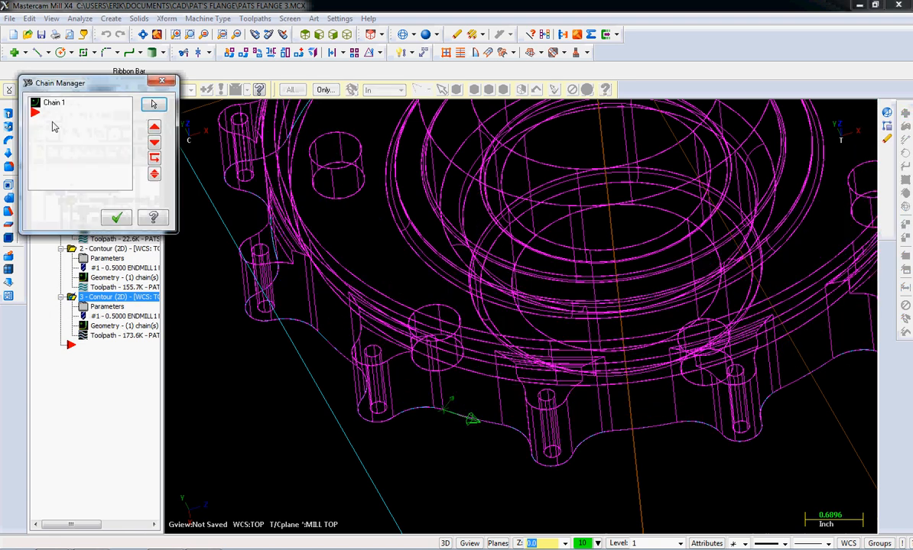
pyautogui.rightClick(35, 106)
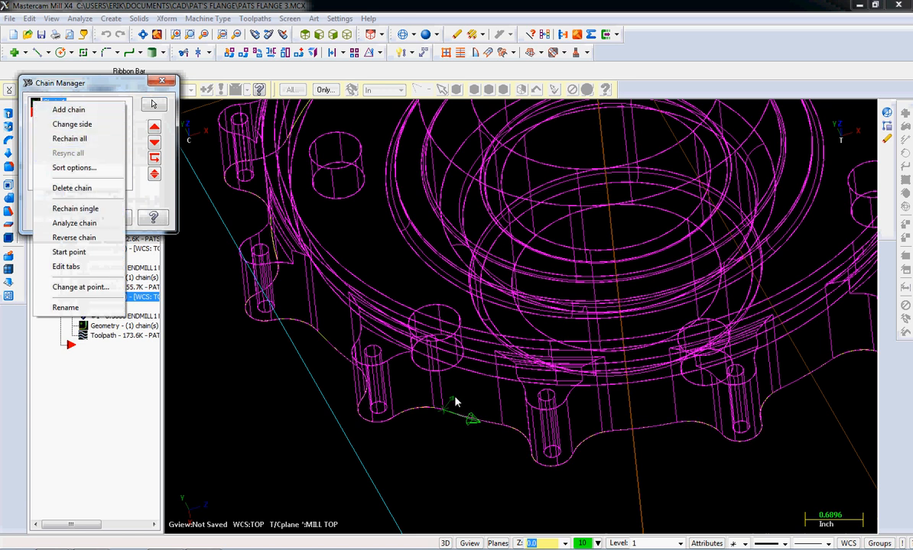
pyautogui.click(79, 127)
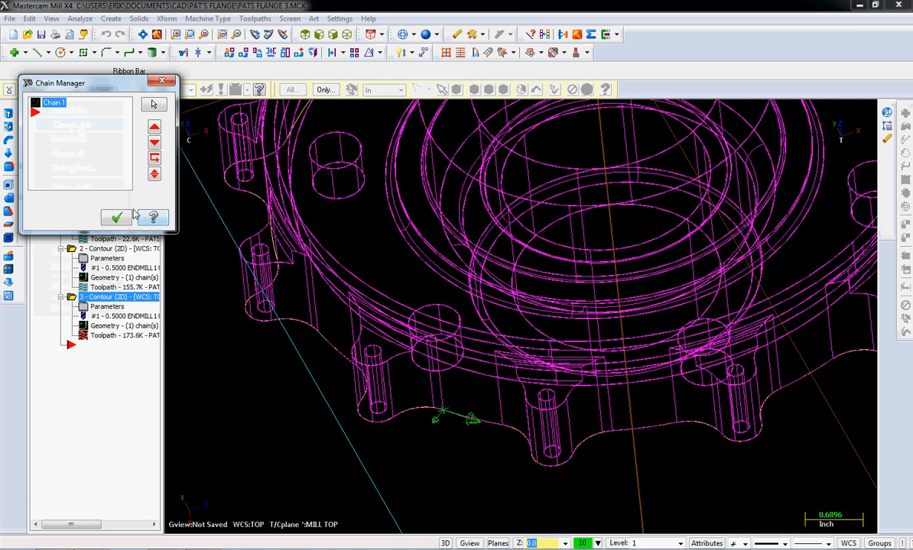
pyautogui.rightClick(45, 106)
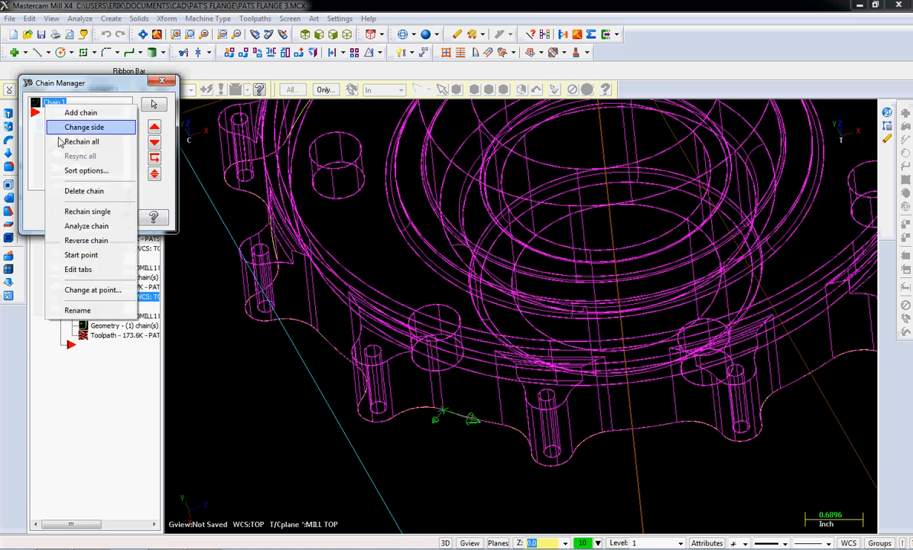
pyautogui.click(86, 241)
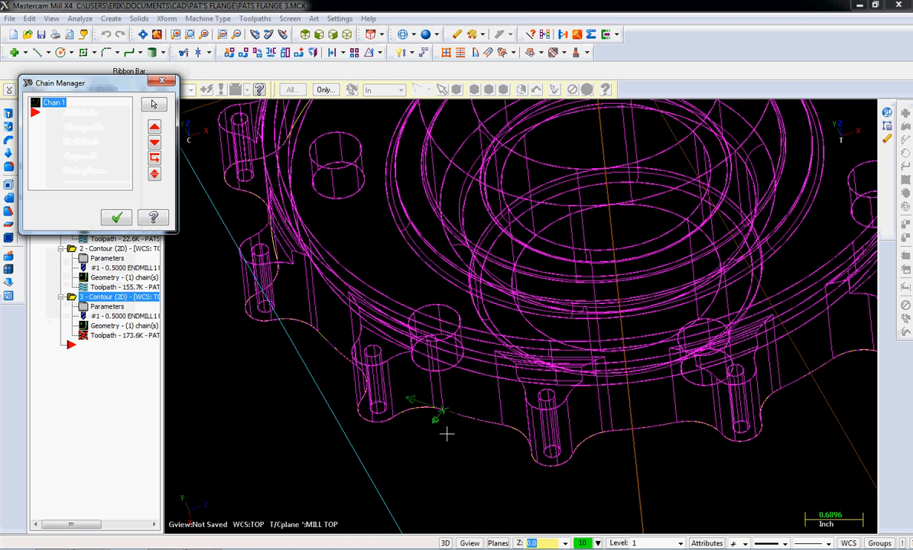
pyautogui.click(117, 218)
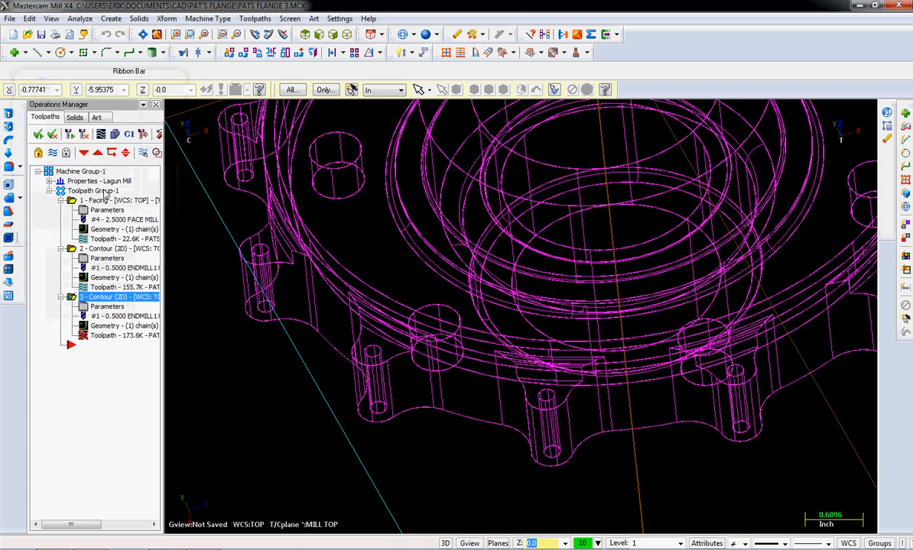
pyautogui.click(85, 136)
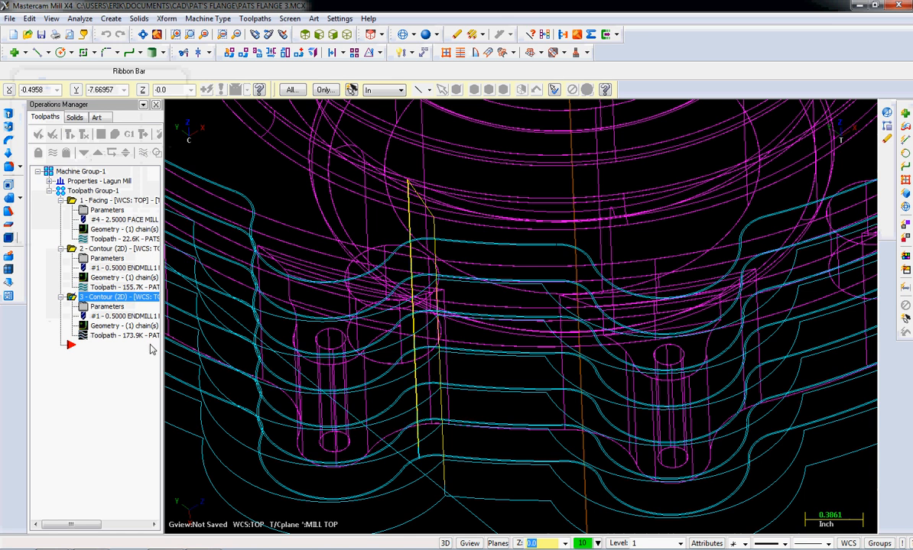
# Move the third operation's chain start point back one entity along the scalloped edge and regenerate the toolpath.
pyautogui.click(107, 325)
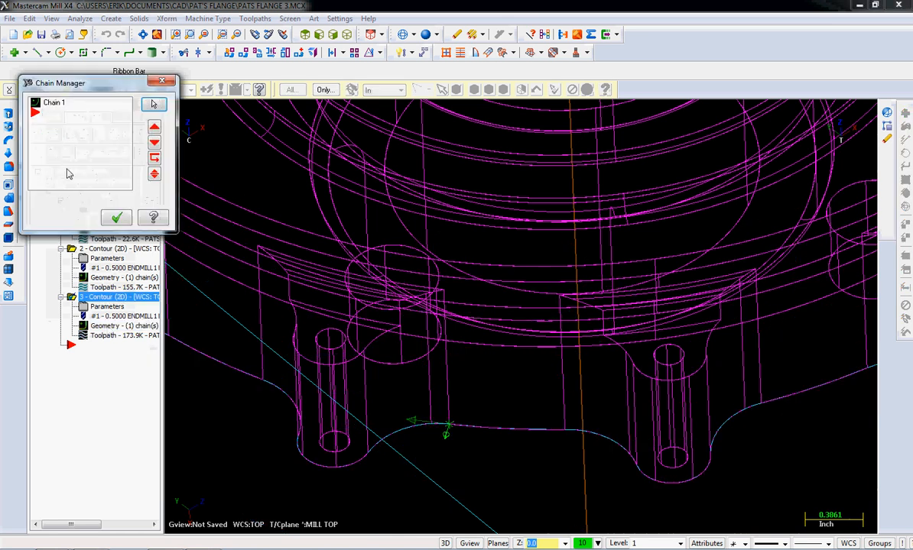
pyautogui.rightClick(59, 159)
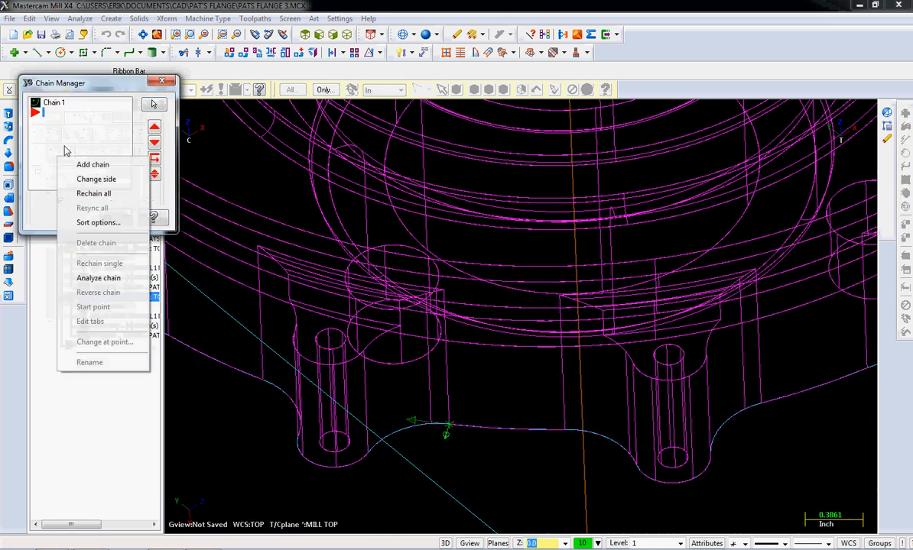
pyautogui.click(56, 98)
pyautogui.rightClick(55, 101)
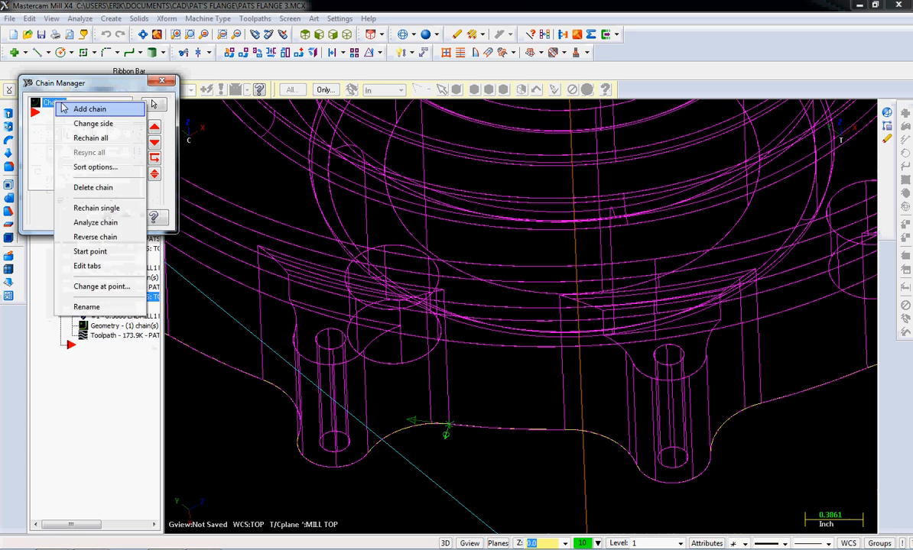
pyautogui.click(90, 252)
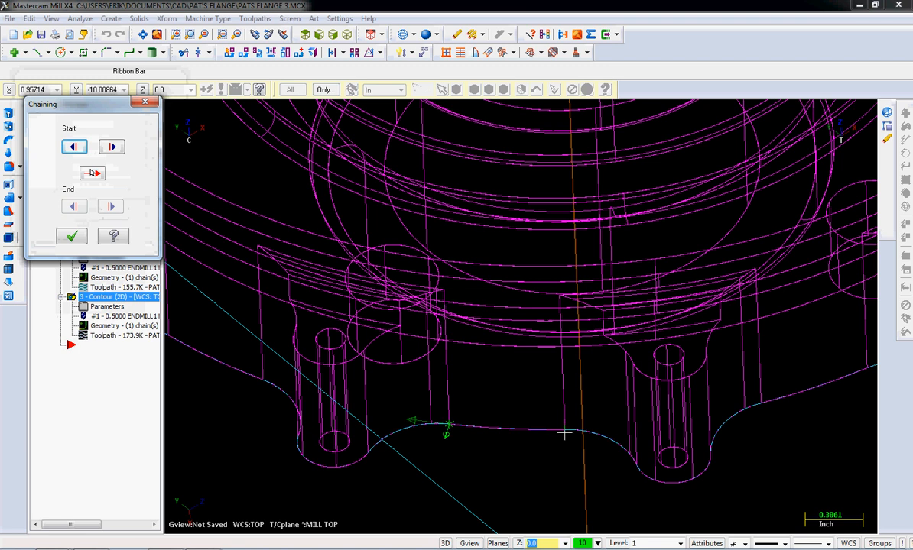
pyautogui.click(107, 146)
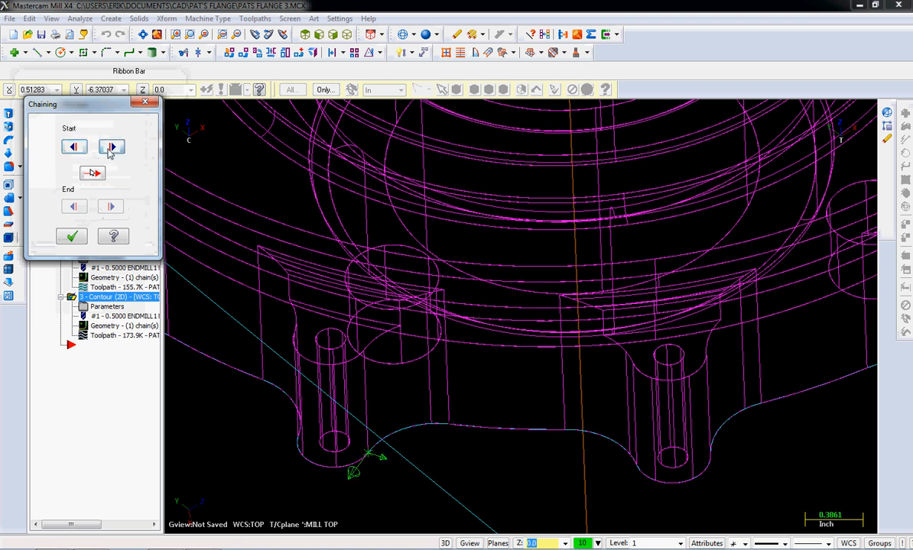
pyautogui.click(72, 147)
pyautogui.click(72, 148)
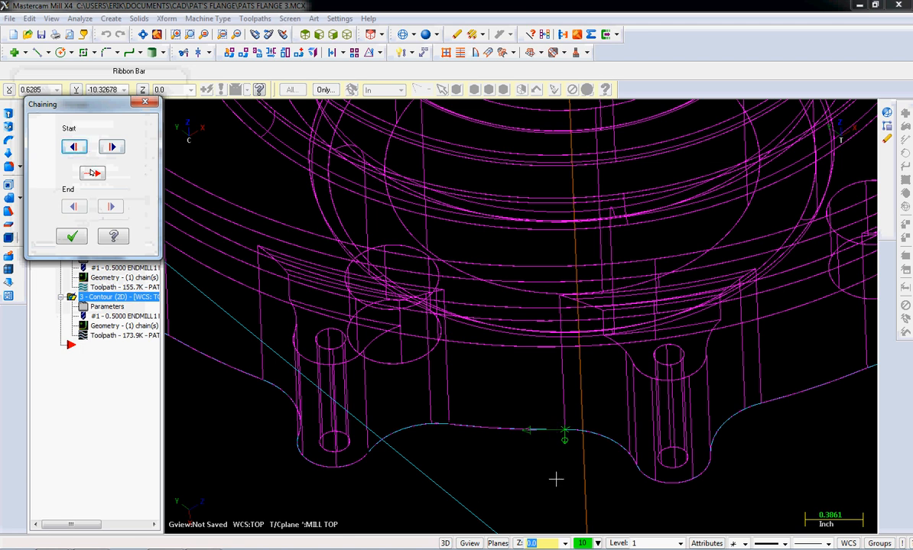
pyautogui.click(70, 240)
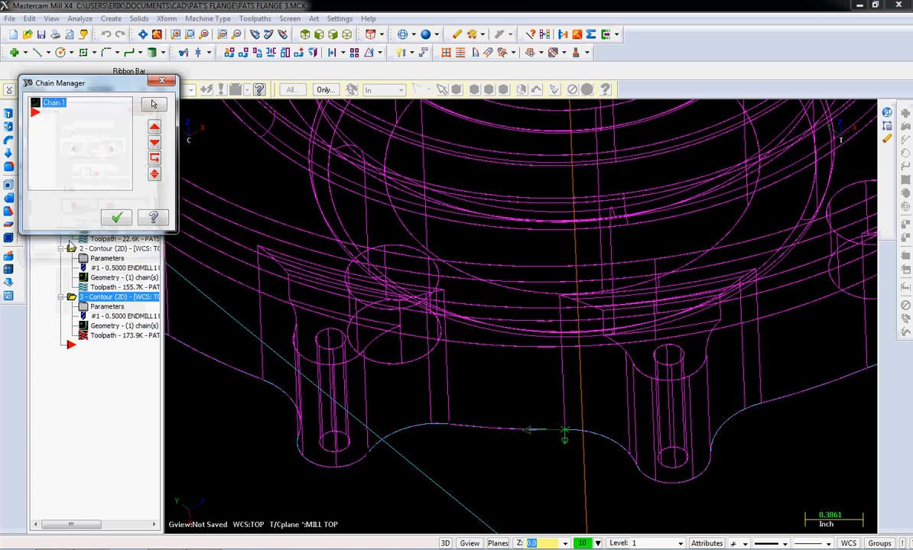
pyautogui.click(113, 214)
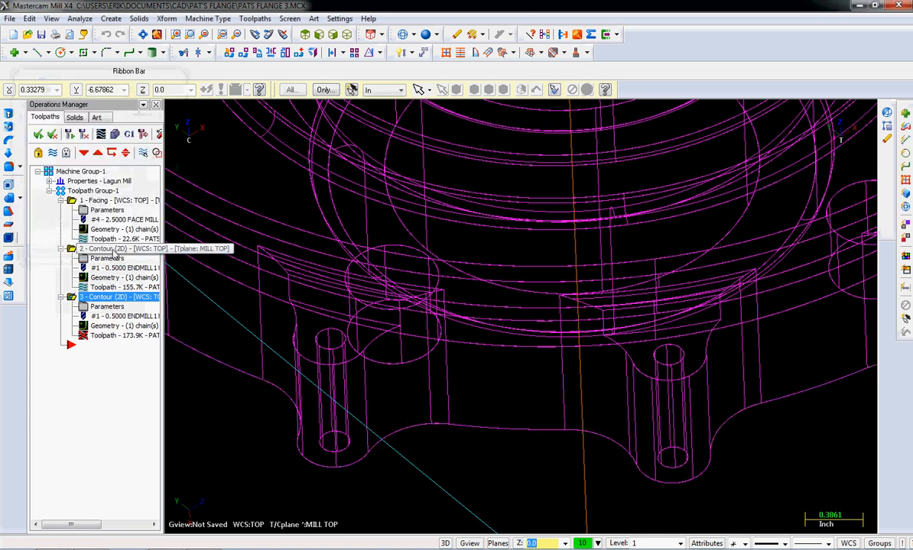
pyautogui.click(85, 135)
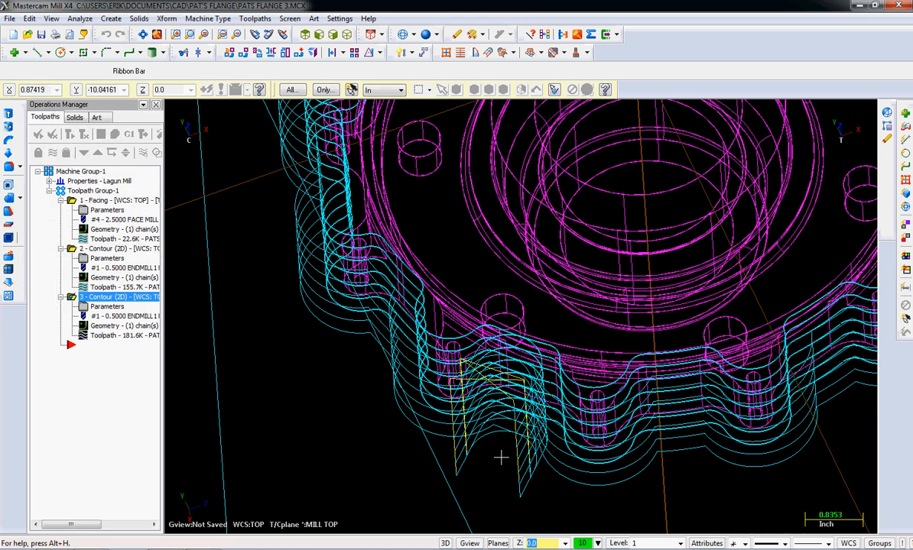
# Delete the third operation's contour and display the toolpath of the remaining contour operation.
pyautogui.moveTo(501, 457); pyautogui.dragTo(501, 457, button='middle')
pyautogui.press('Up')
pyautogui.press('Up')
pyautogui.press('Up')
pyautogui.press('Up')
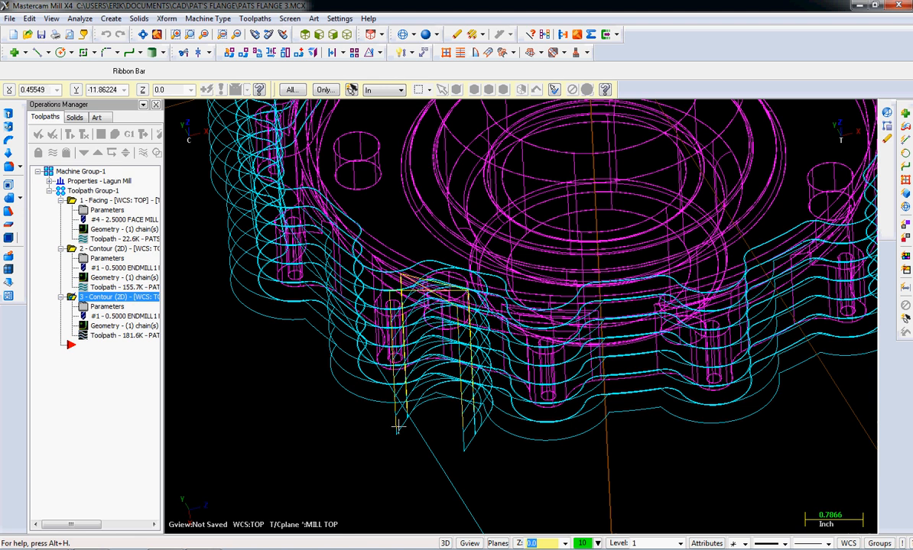
pyautogui.rightClick(99, 297)
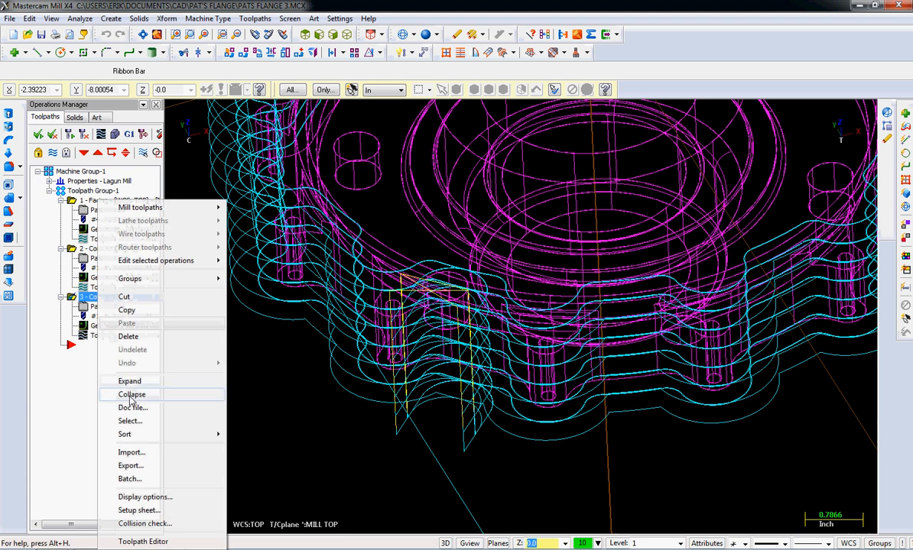
pyautogui.click(136, 337)
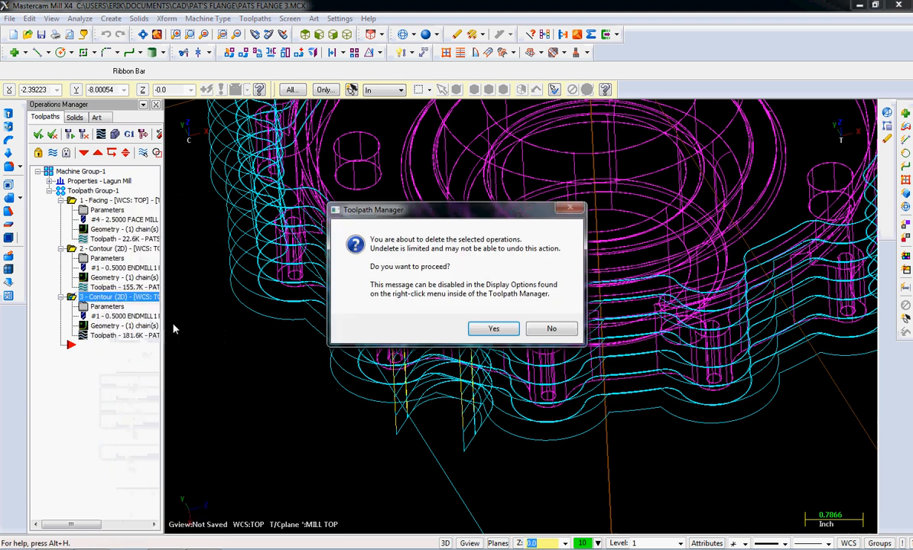
pyautogui.click(493, 326)
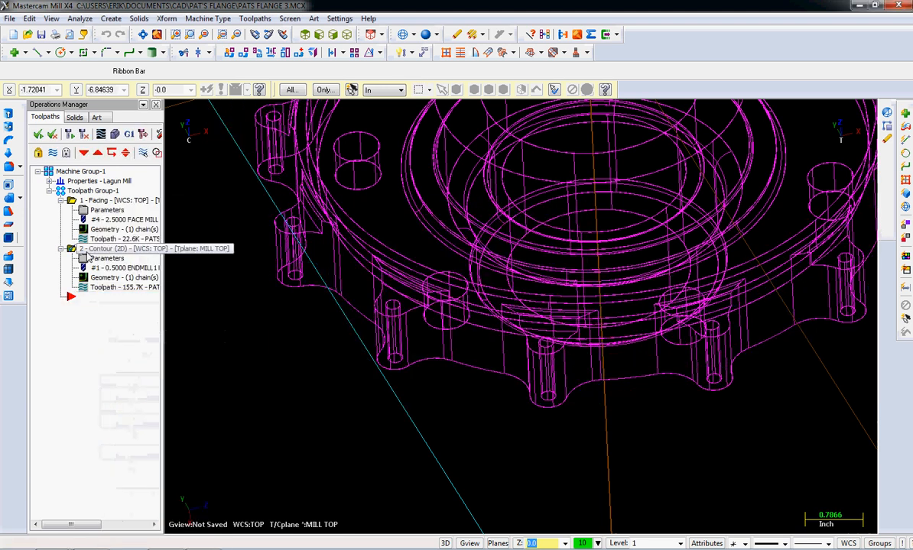
pyautogui.click(70, 249)
pyautogui.click(52, 153)
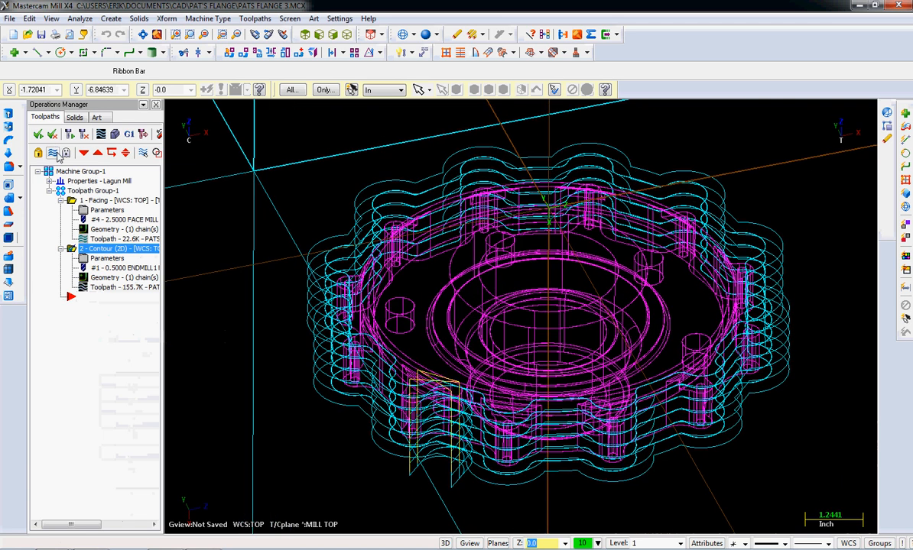
# Run the machining verification of the whole toolpath group, through both the facing and the contour operation.
pyautogui.click(81, 190)
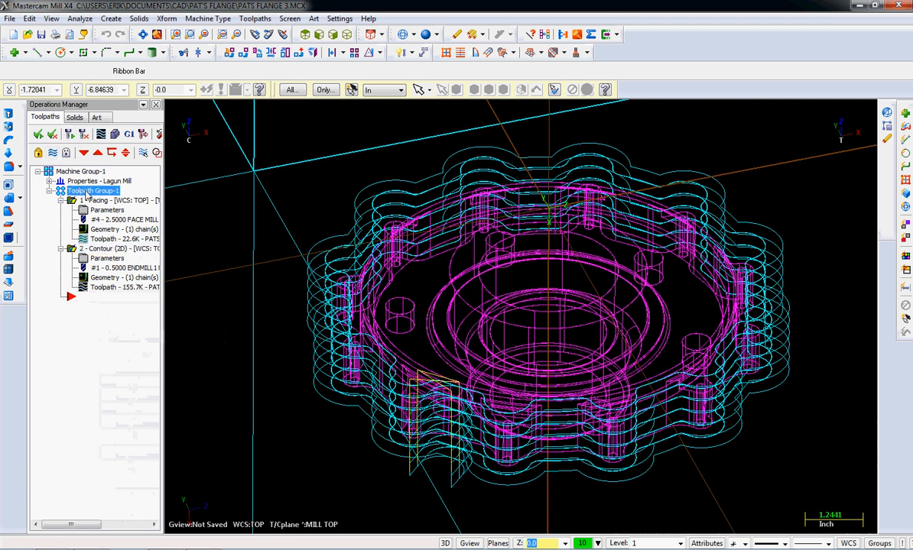
pyautogui.click(115, 135)
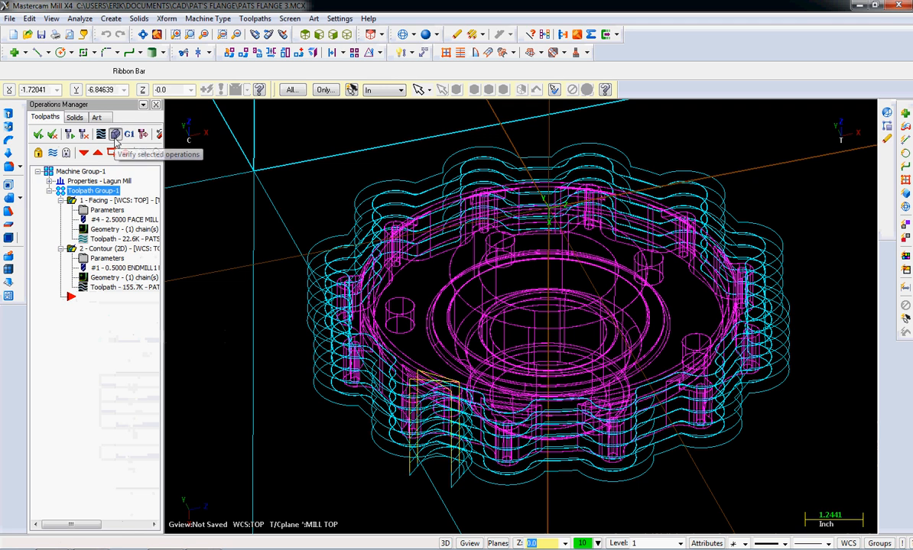
pyautogui.click(161, 159)
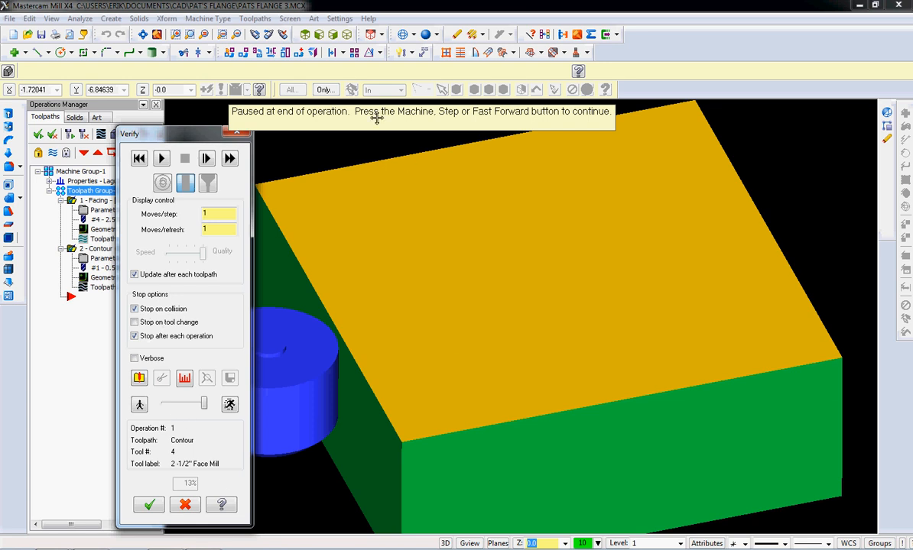
pyautogui.click(149, 505)
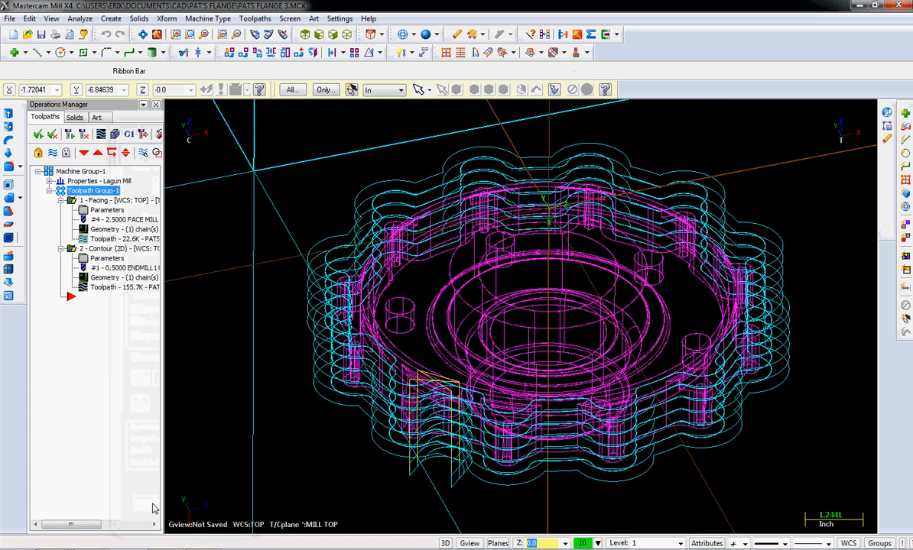
pyautogui.click(115, 138)
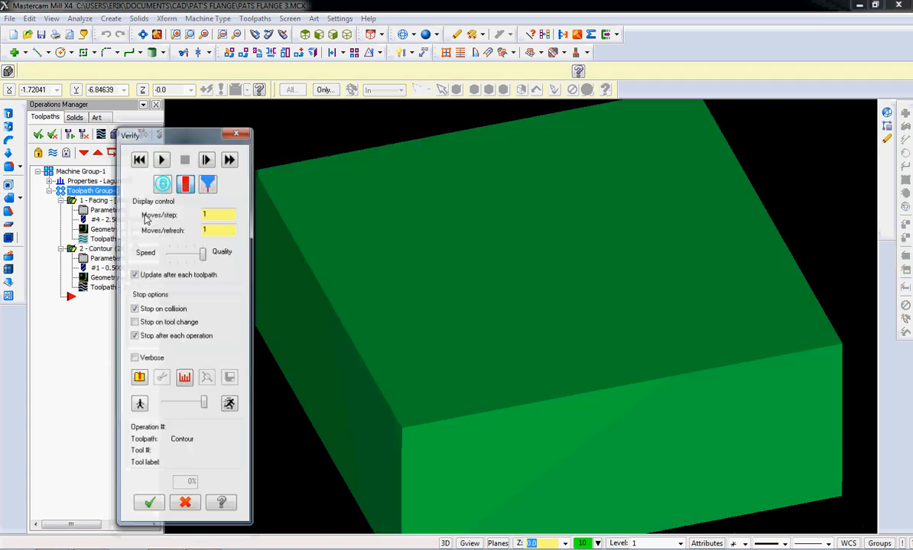
pyautogui.click(161, 158)
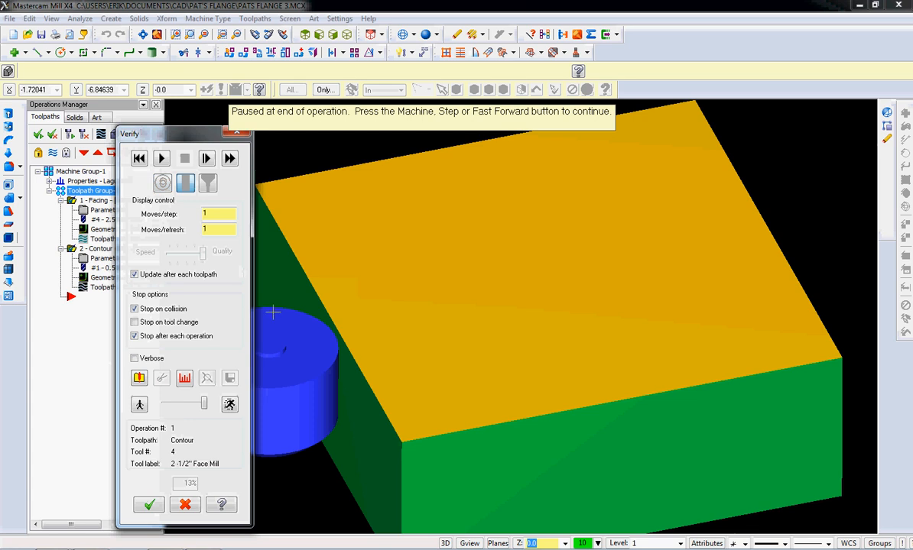
pyautogui.click(161, 158)
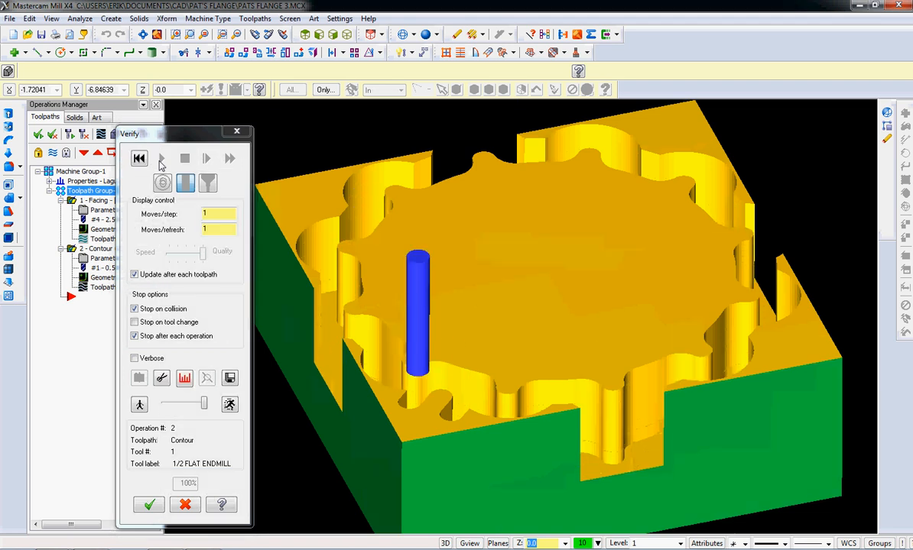
# Examine the simulated stock around the scalloped profile for leftover material at the corners and close the verification.
pyautogui.press('pageup')
pyautogui.press('pageup')
pyautogui.press('pageup')
pyautogui.press('pageup')
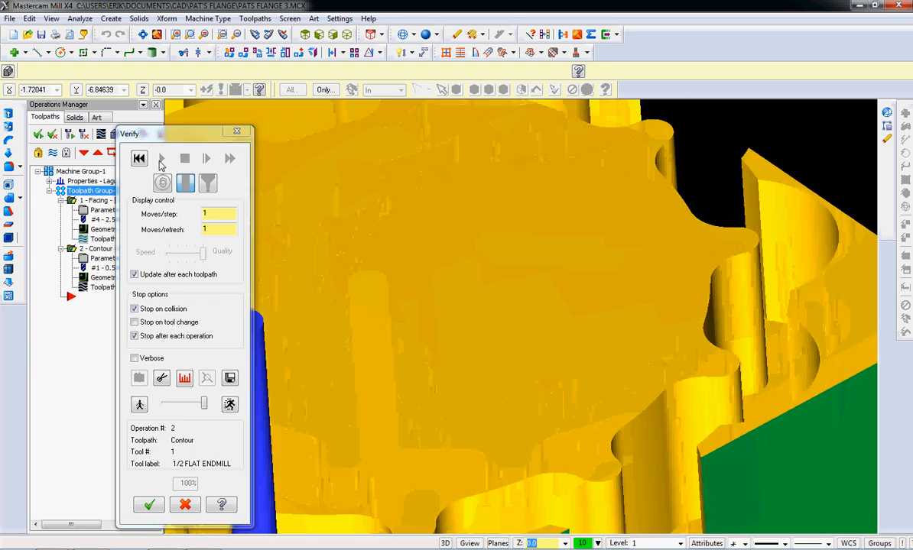
pyautogui.press('pageup')
pyautogui.press('Right')
pyautogui.press('Right')
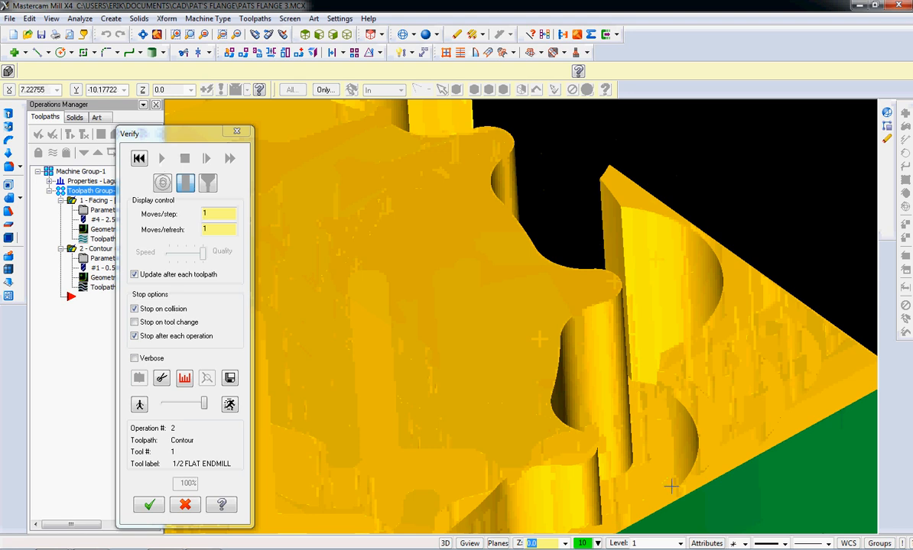
pyautogui.press('Up')
pyautogui.scroll(-5, 671, 487)
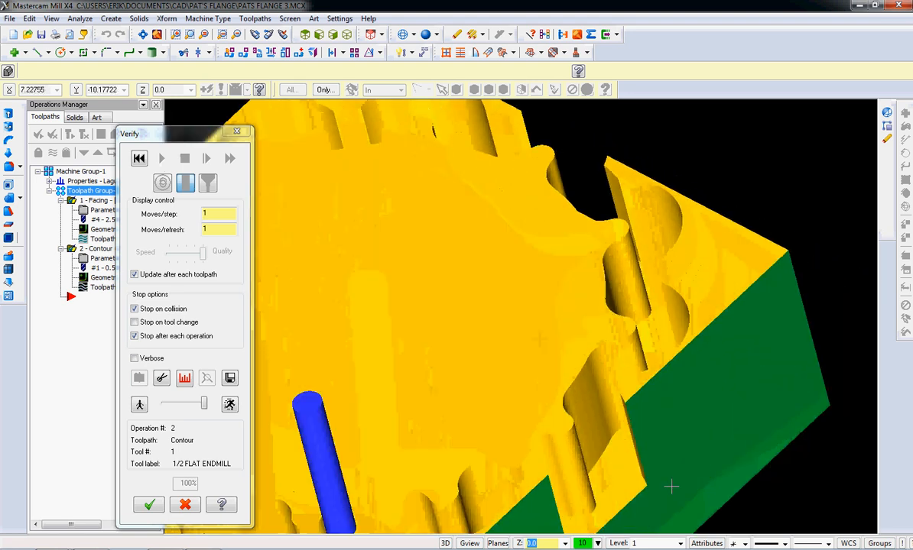
pyautogui.press('Up')
pyautogui.press('Up')
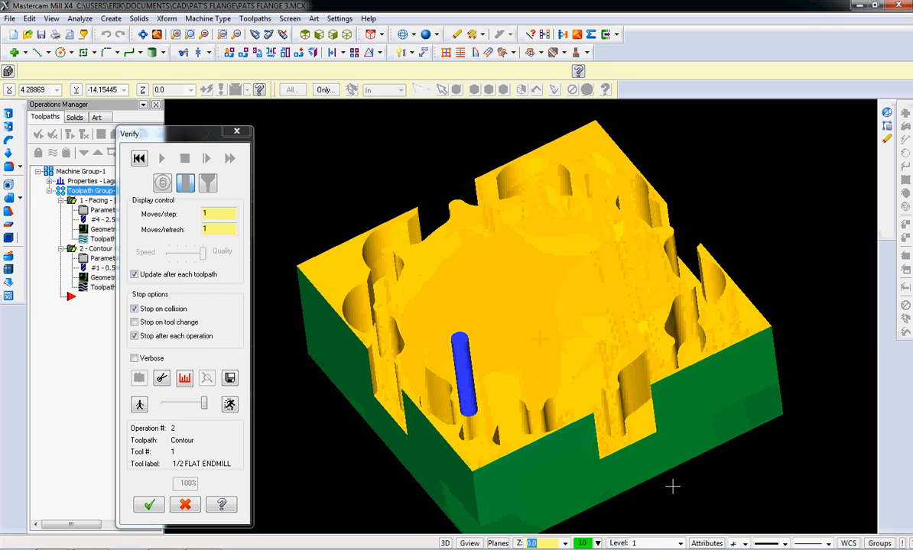
pyautogui.click(236, 131)
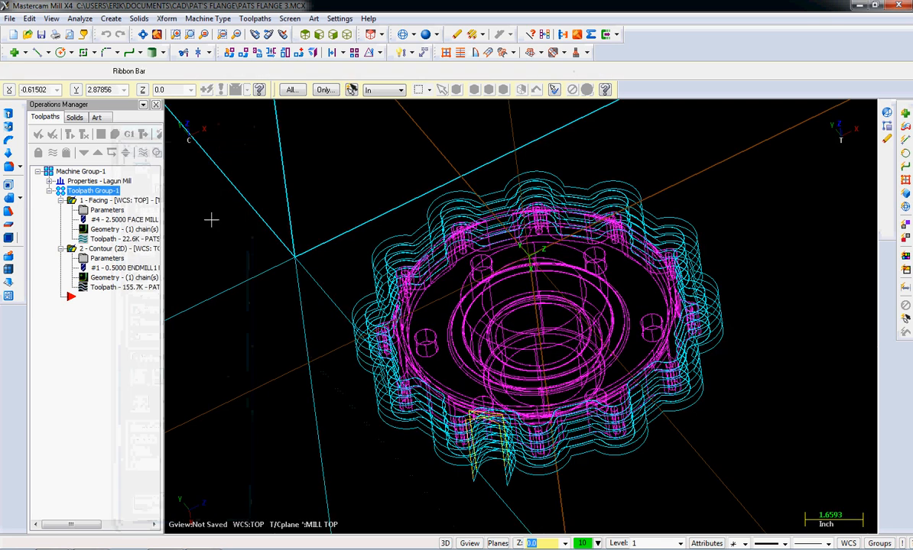
# Review the contour operation's multi-pass roughing and finishing settings without changing them.
pyautogui.click(107, 258)
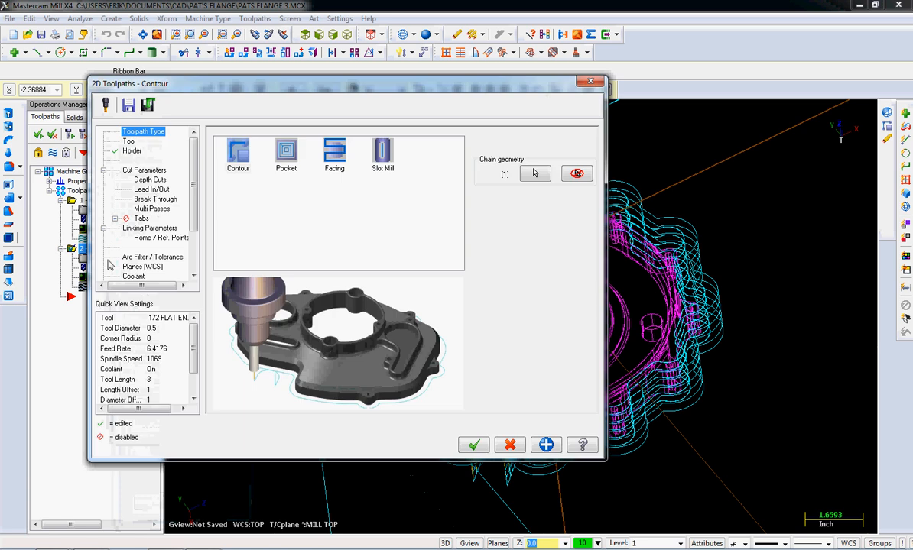
pyautogui.click(152, 209)
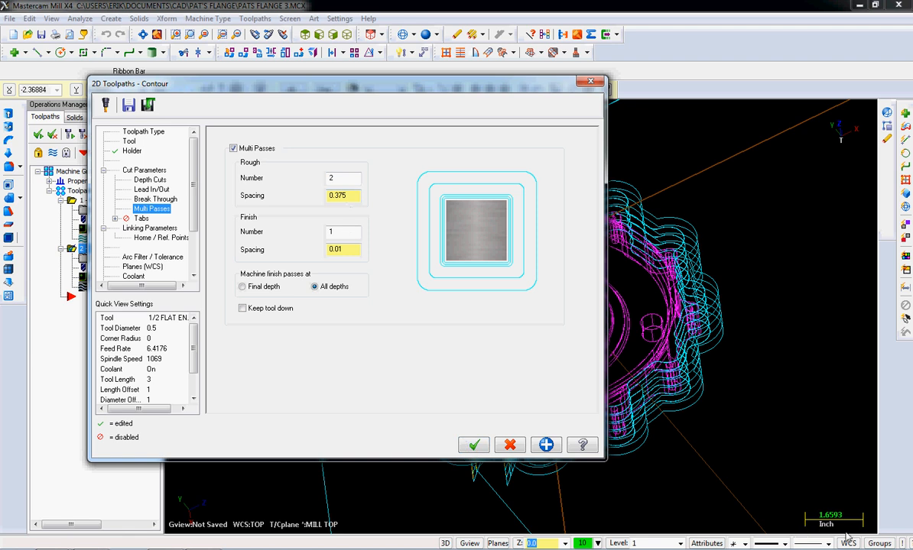
pyautogui.click(597, 83)
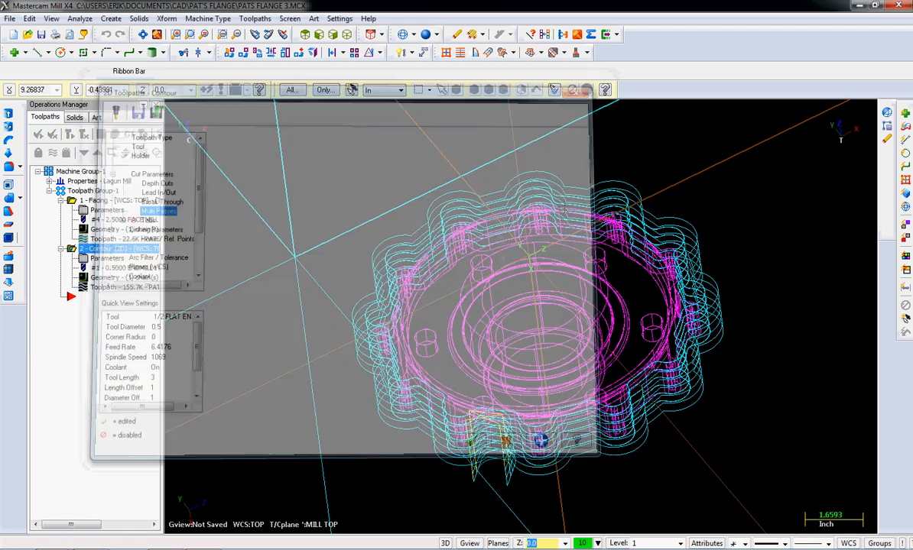
# Show the flange shaded and examine the contour passes around its outer bolt lugs.
pyautogui.scroll(4, 433, 319)
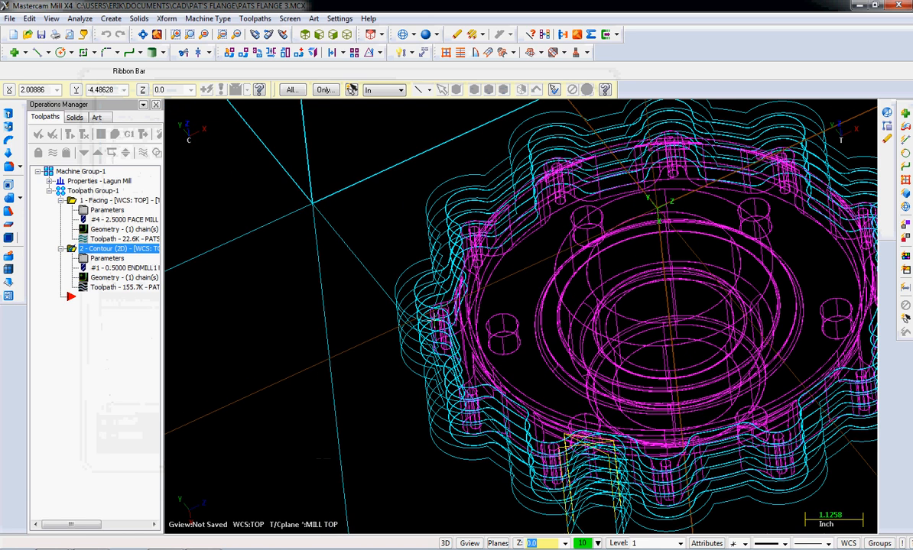
pyautogui.scroll(3, 434, 396)
pyautogui.hotkey('alt', 's')
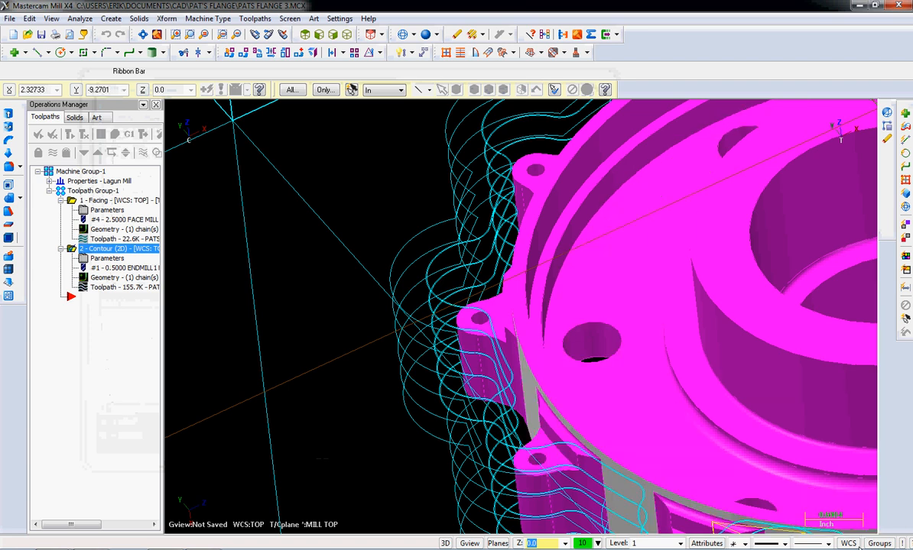
pyautogui.rightClick(814, 545)
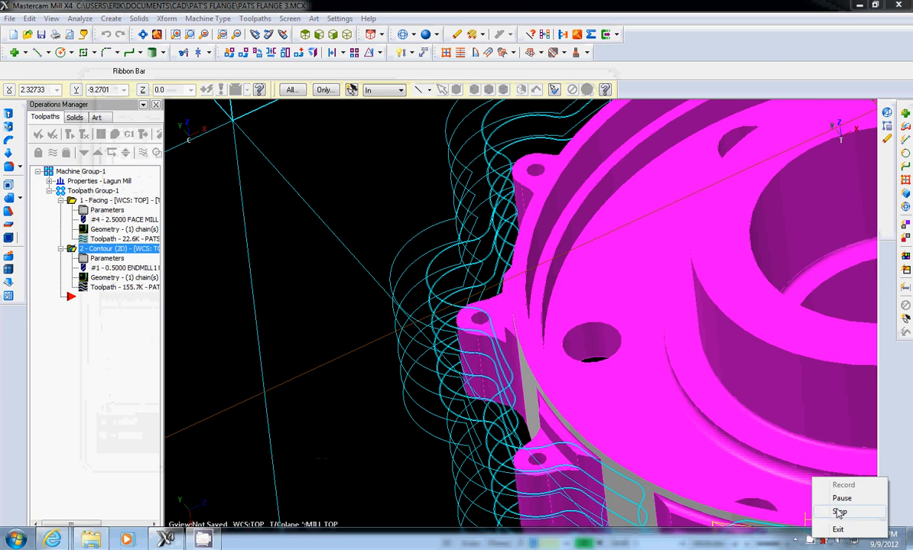